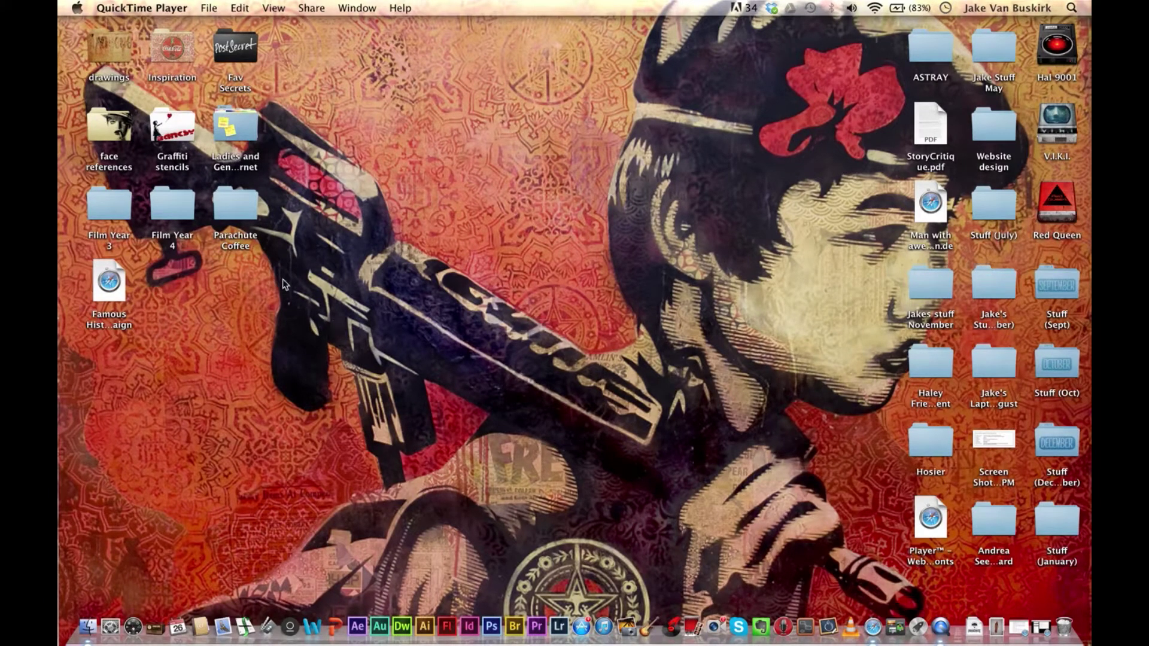
Minimize the YouTube window in Safari, open a new Top Sites window, and start the stopwatch countdown.
click(620, 368)
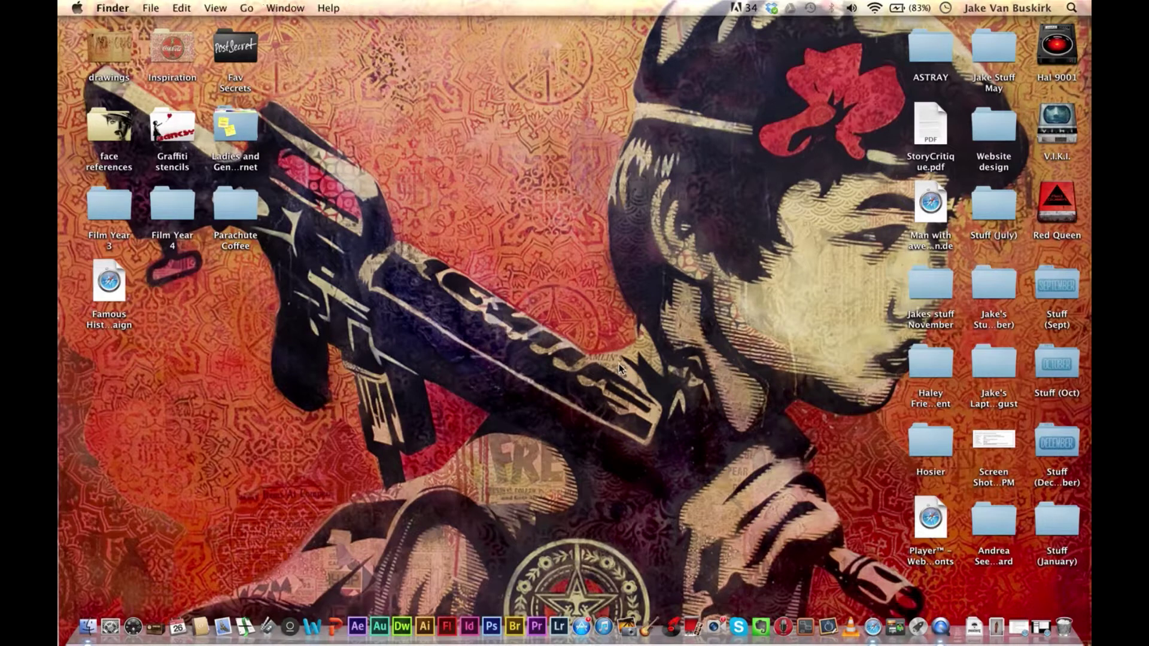
click(874, 611)
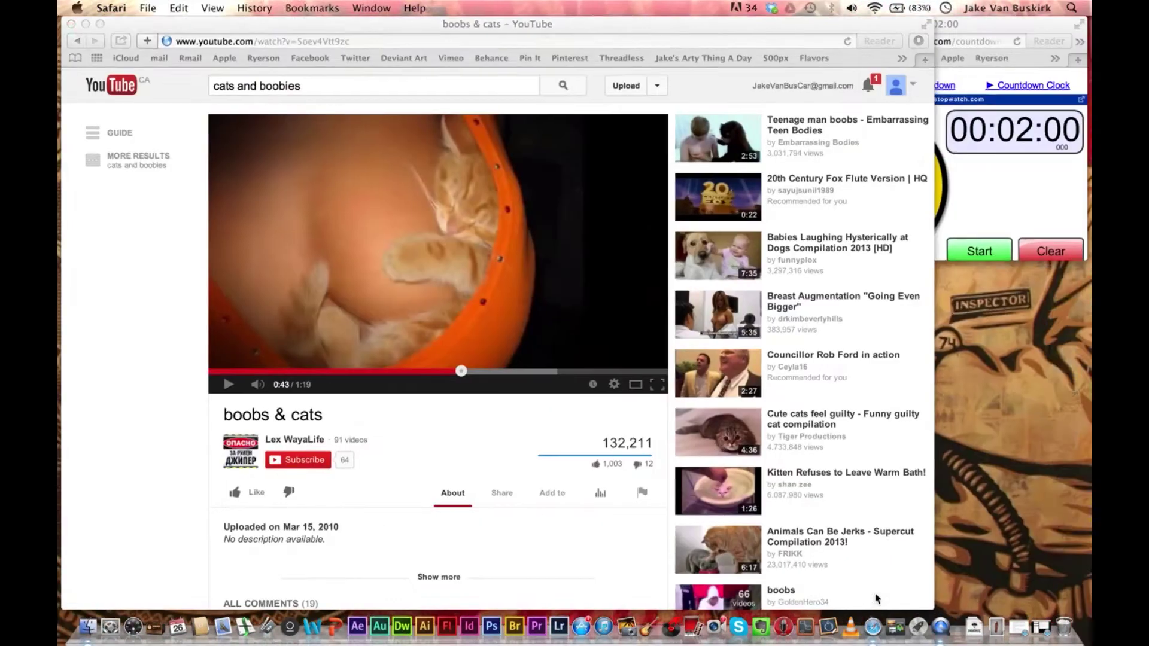
click(86, 25)
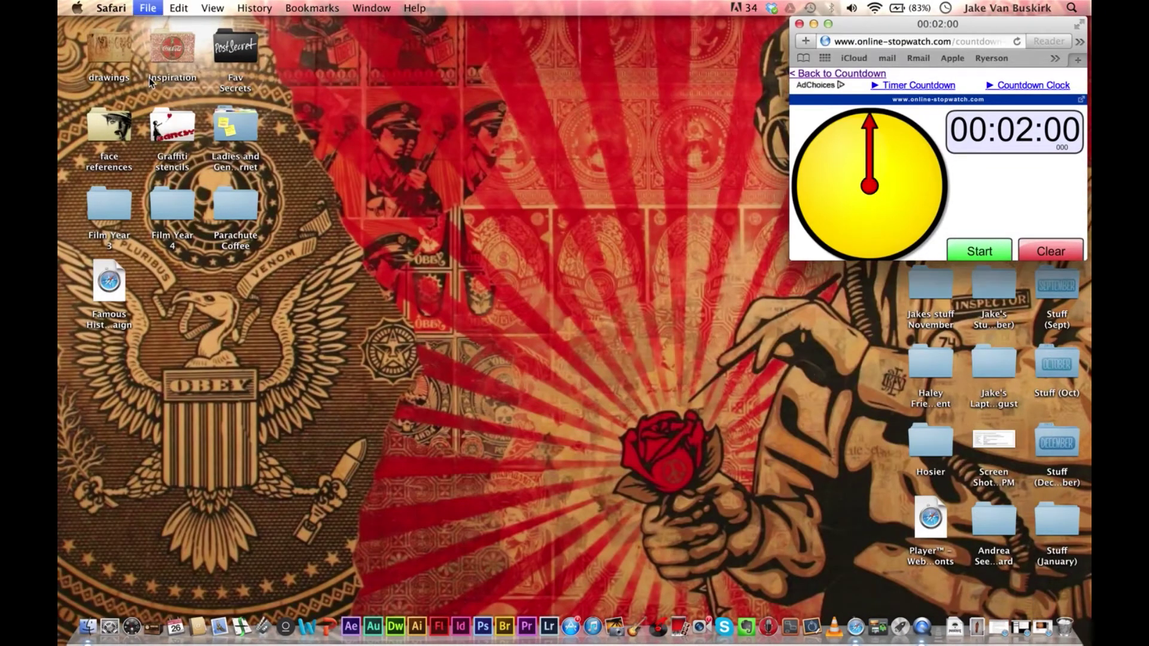
key(super+n)
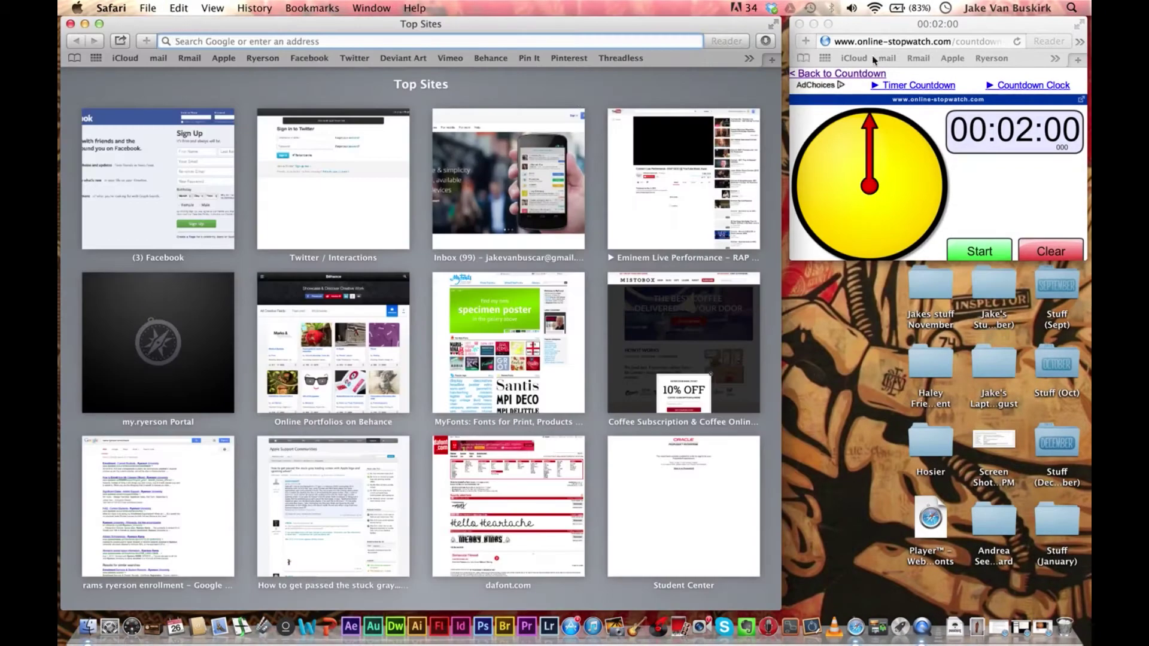
click(901, 24)
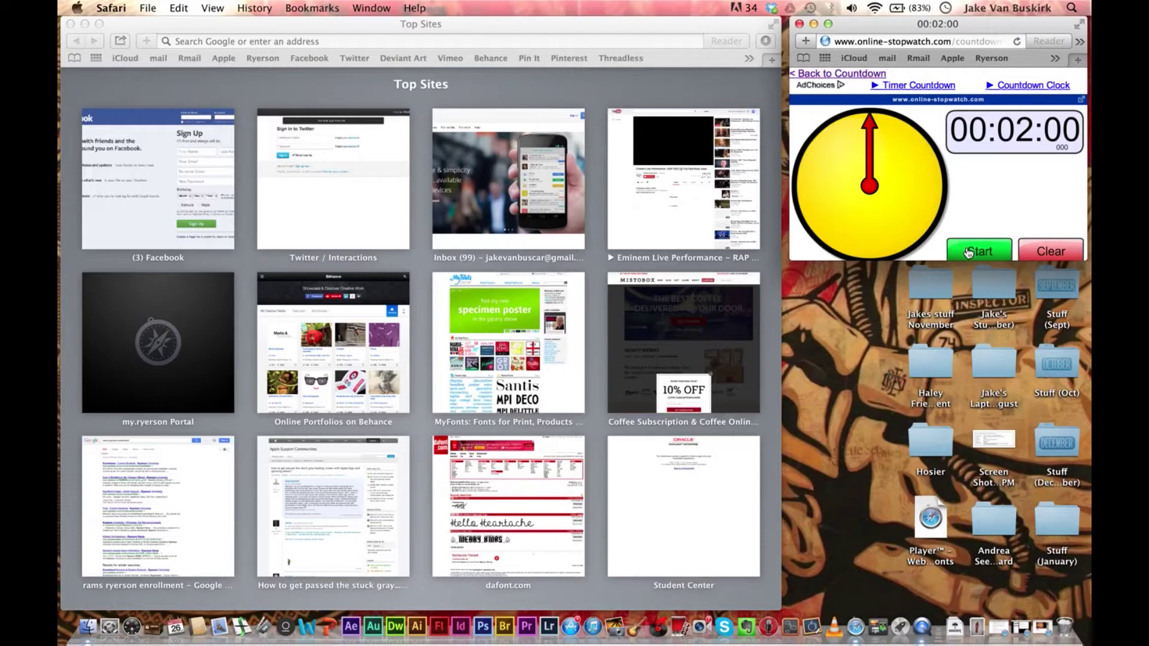
click(969, 253)
Search for 'rams' from the address bar and scroll through the results.
click(372, 46)
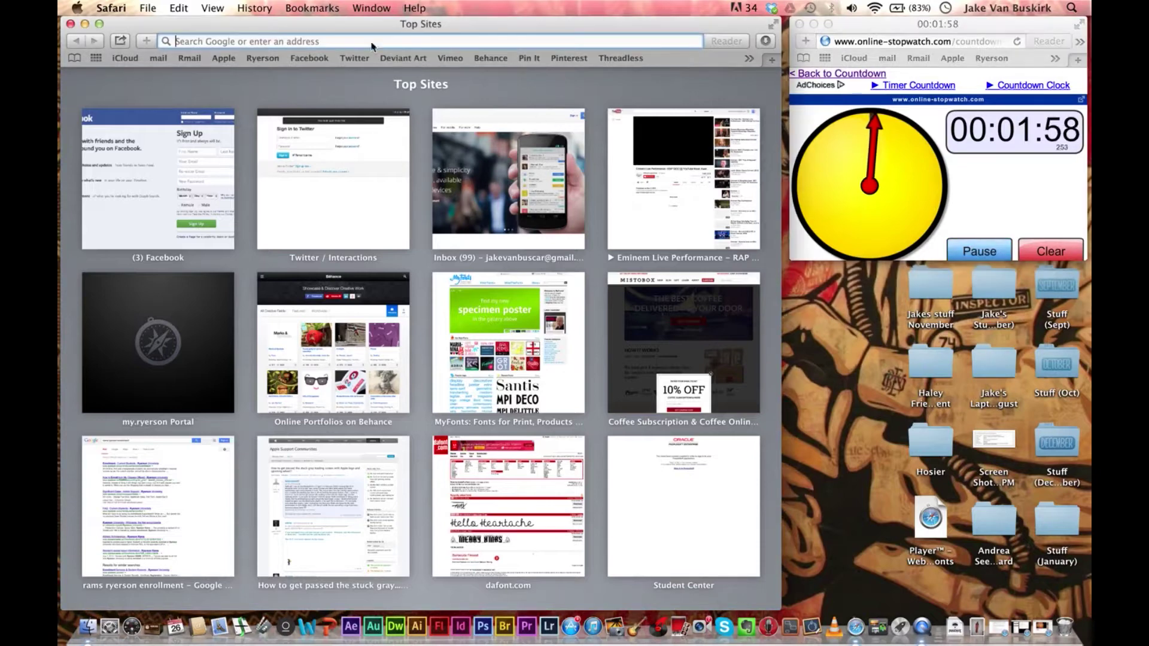
text(rams)
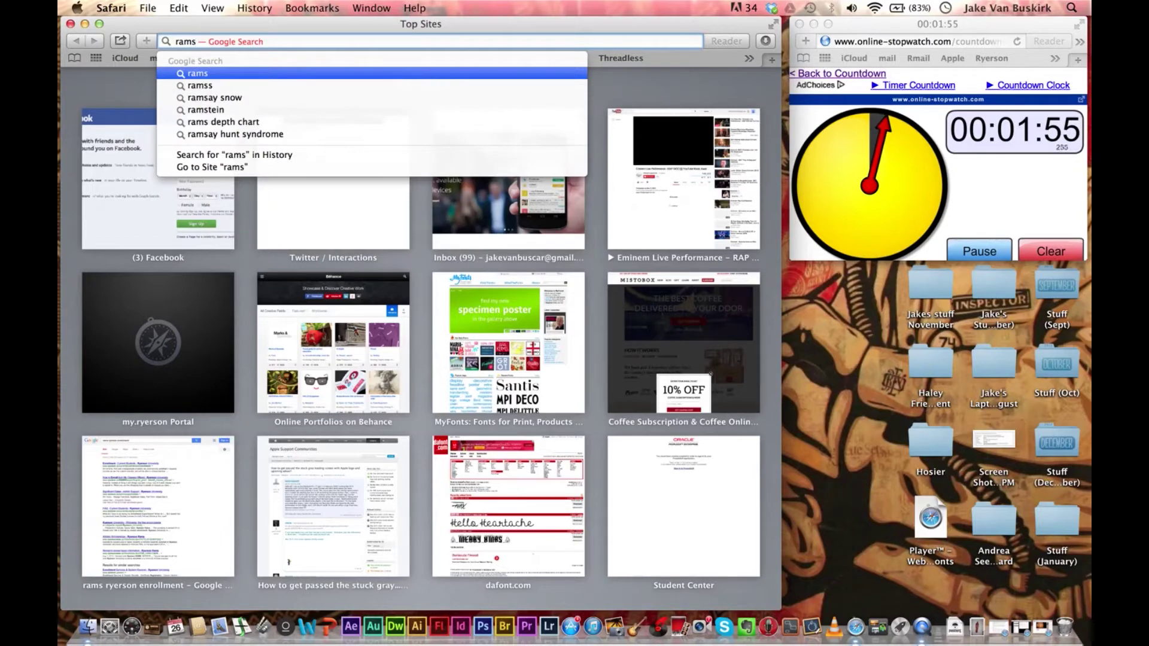
key(Return)
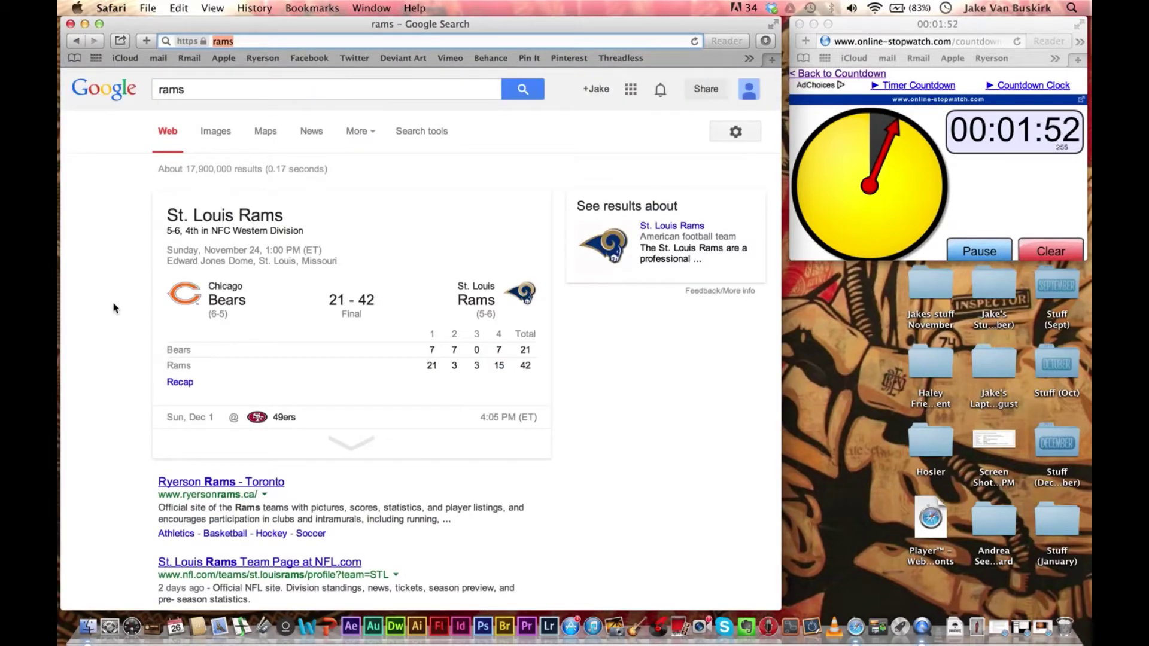
scroll(113, 306, down, 3)
scroll(113, 308, down, 5)
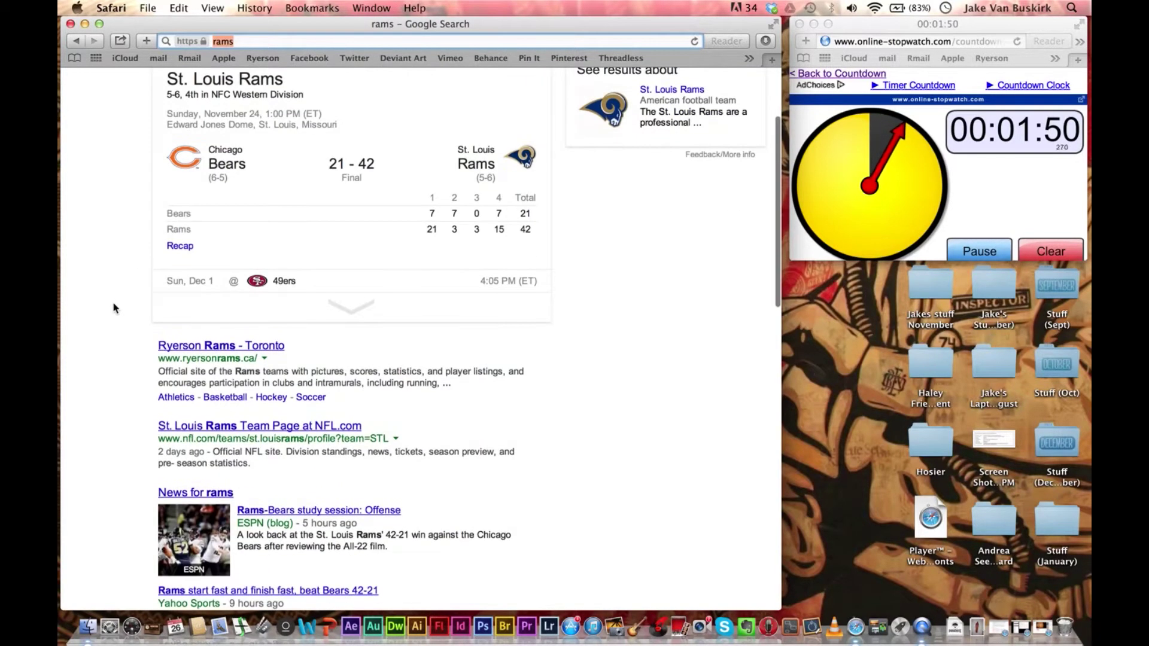
scroll(114, 309, down, 2)
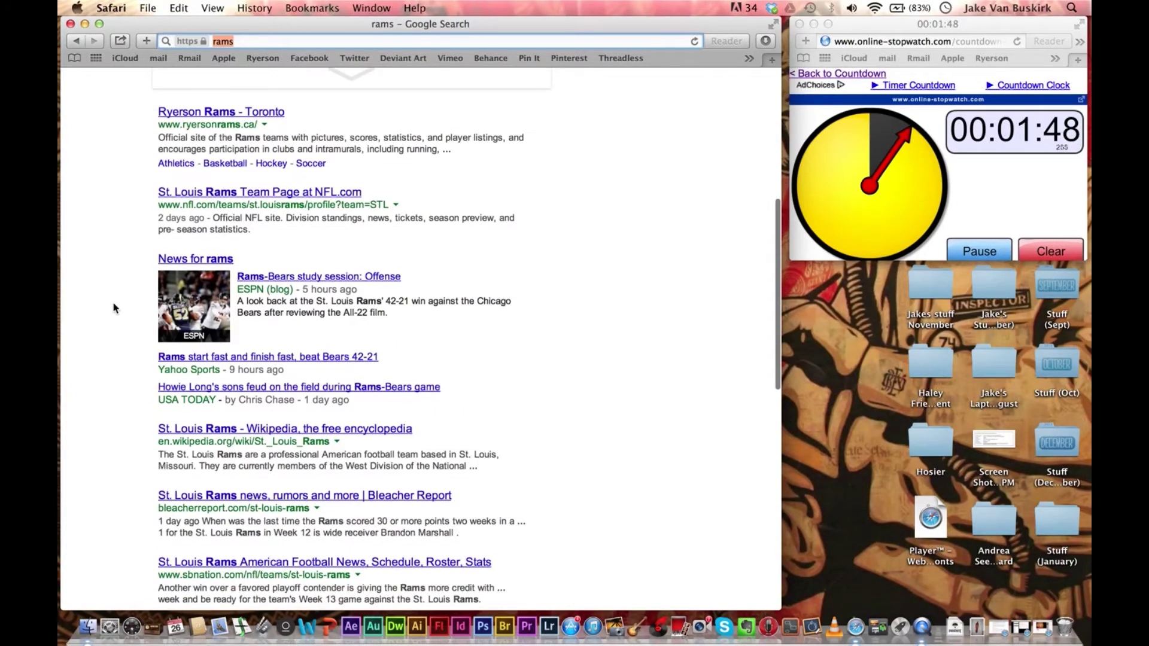
scroll(114, 307, up, 10)
Refine the Google search to 'rams ryerson enrollment' and browse the Ryerson enrollment results.
click(244, 91)
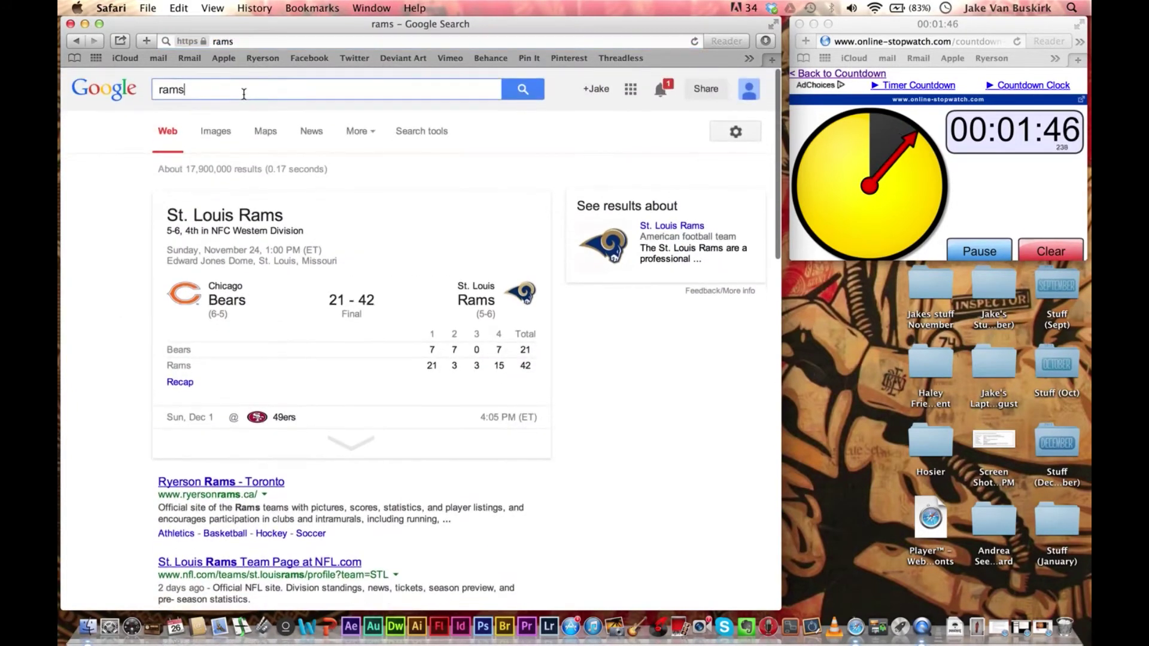
text(ryerson )
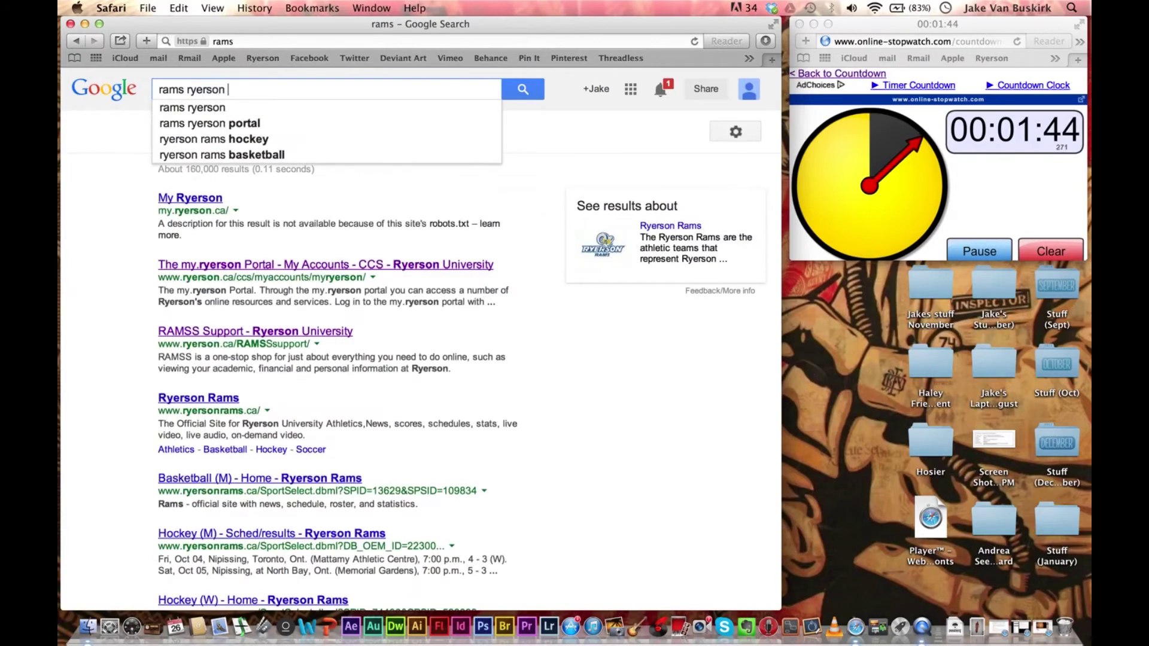
text(enrollment)
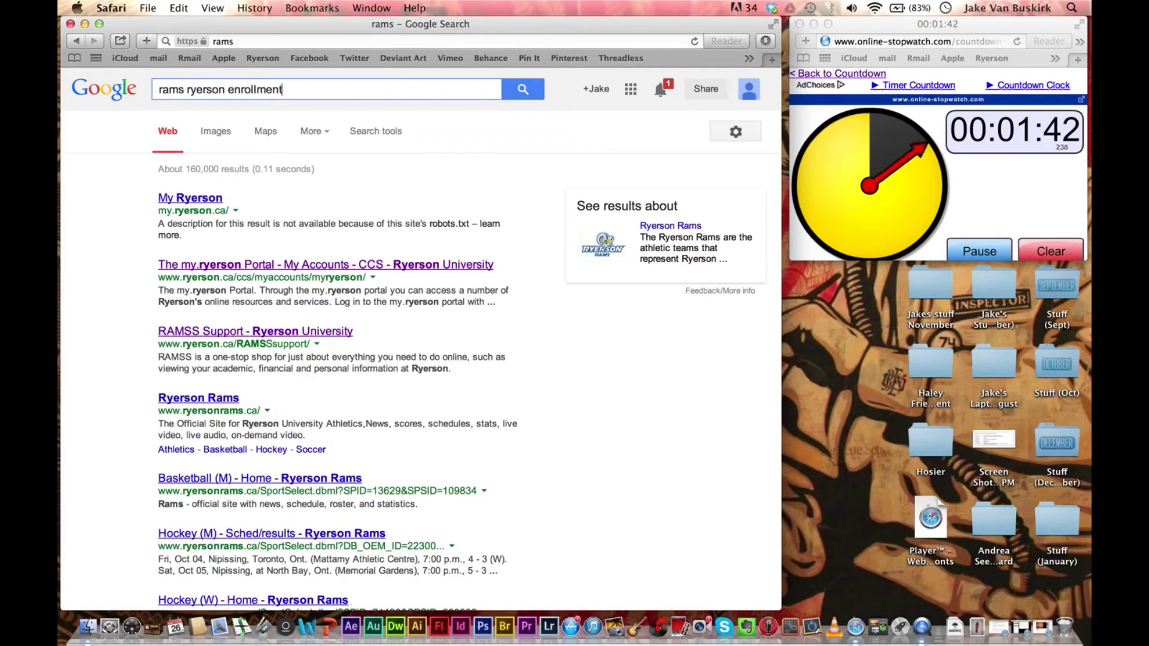
key(Return)
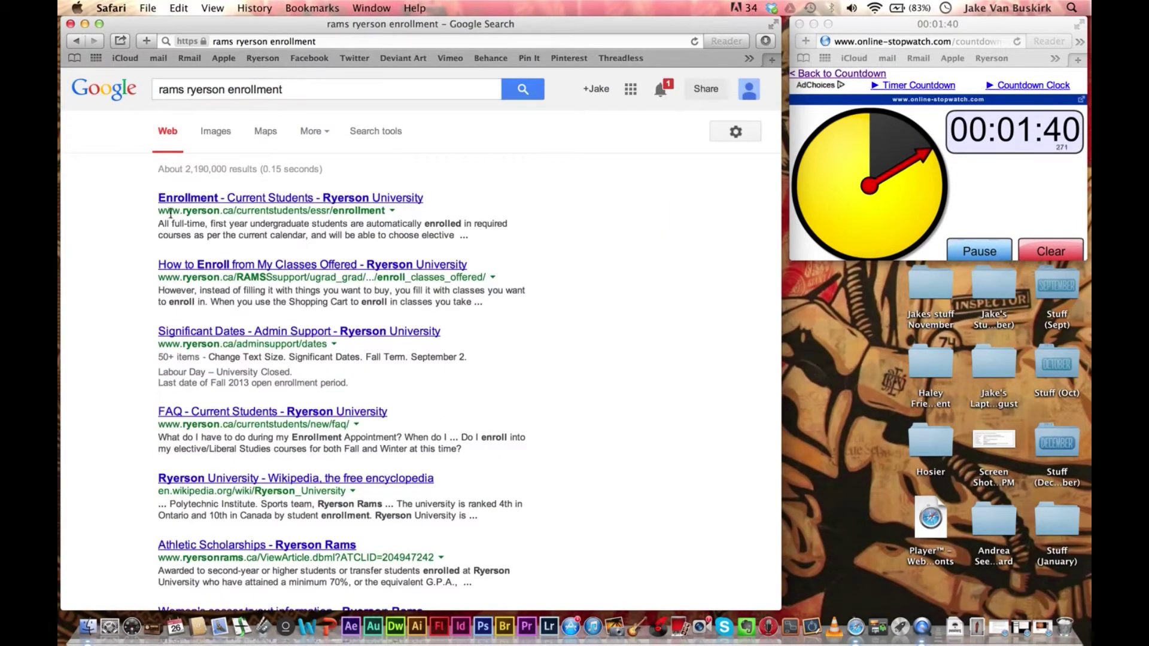
scroll(131, 225, down, 2)
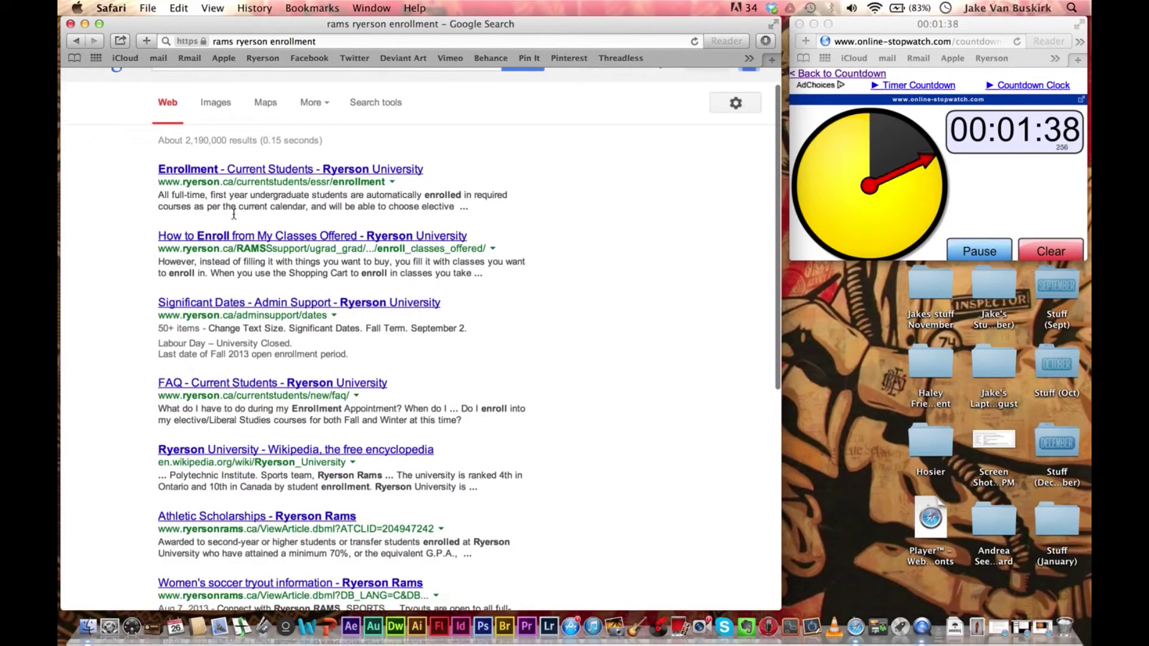
scroll(230, 211, down, 2)
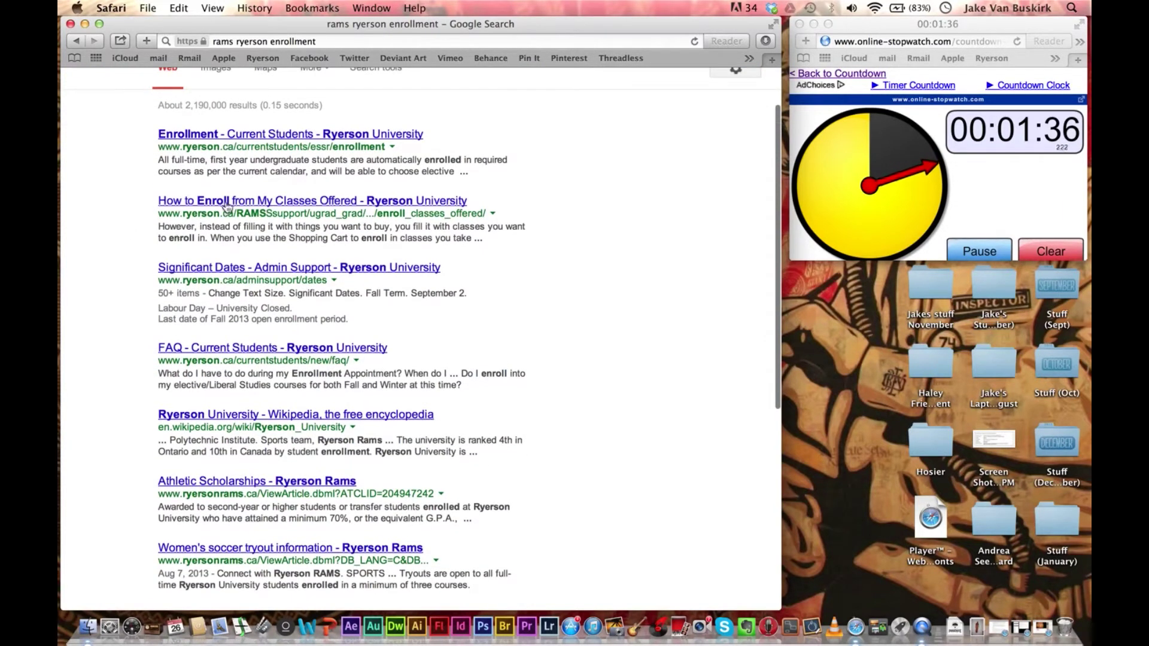
scroll(226, 239, down, 2)
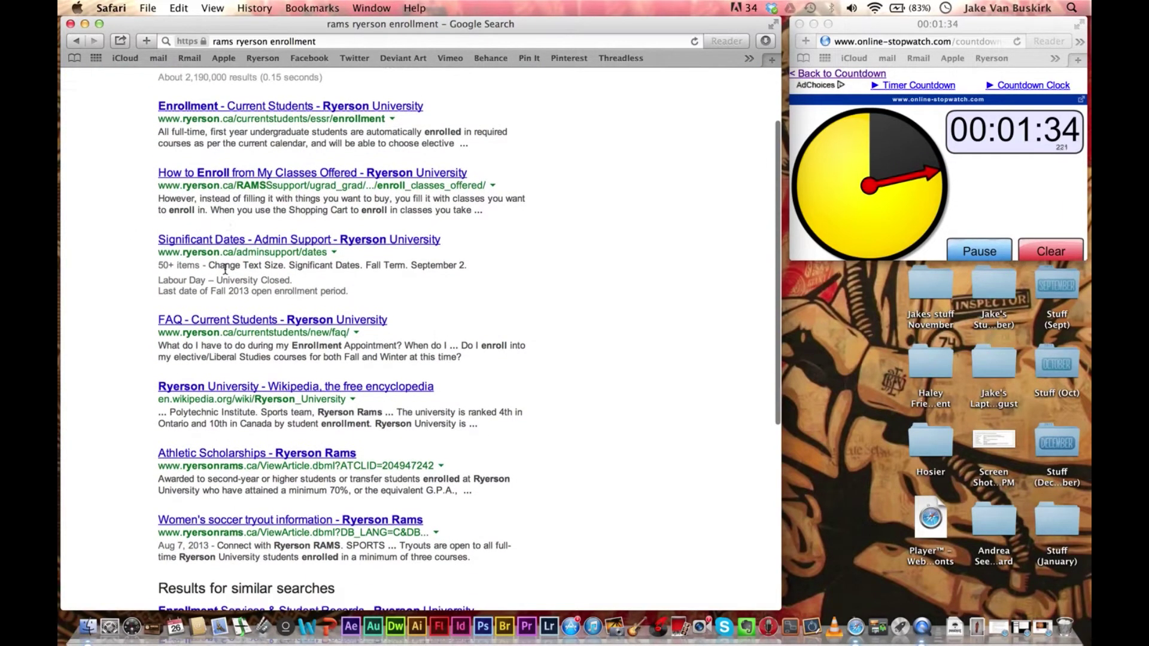
scroll(225, 269, down, 2)
scroll(224, 287, up, 6)
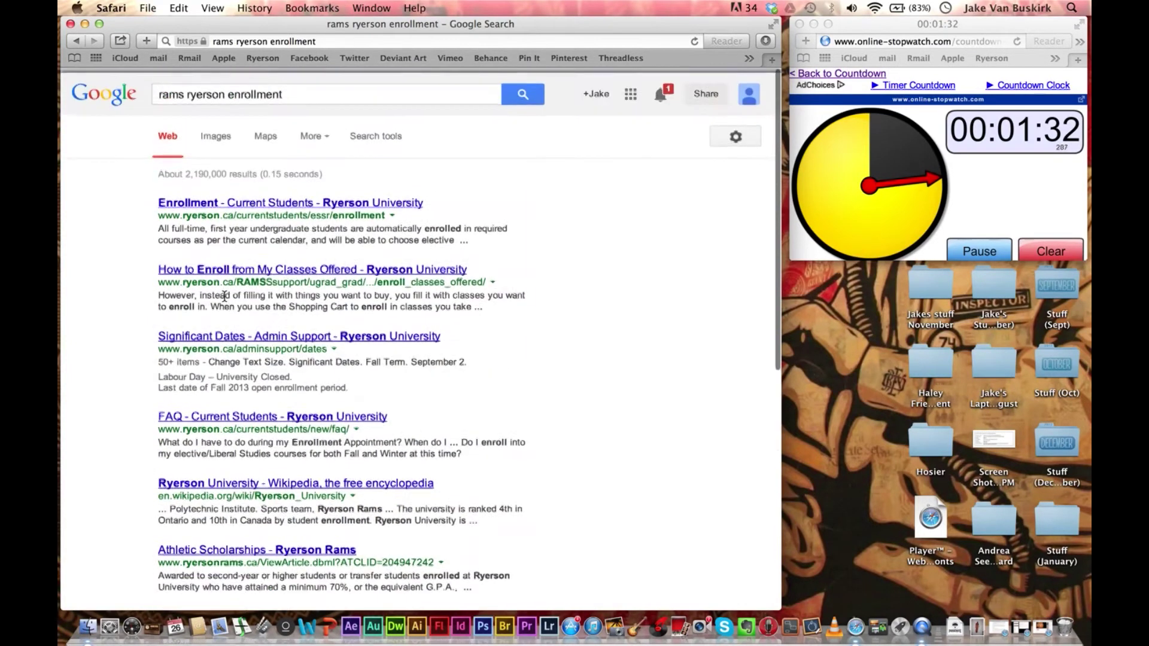
scroll(224, 296, down, 1)
click(330, 41)
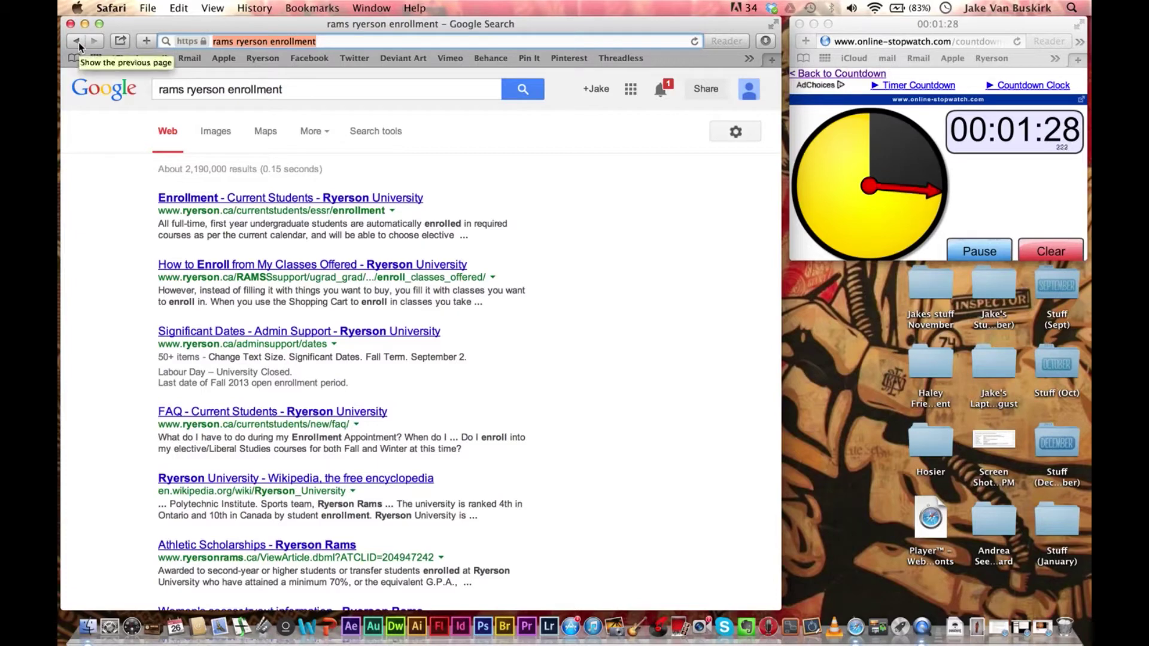
Load the my.ryerson.ca render.userLayoutRootNode portal address with activeTab=5.
text(my.)
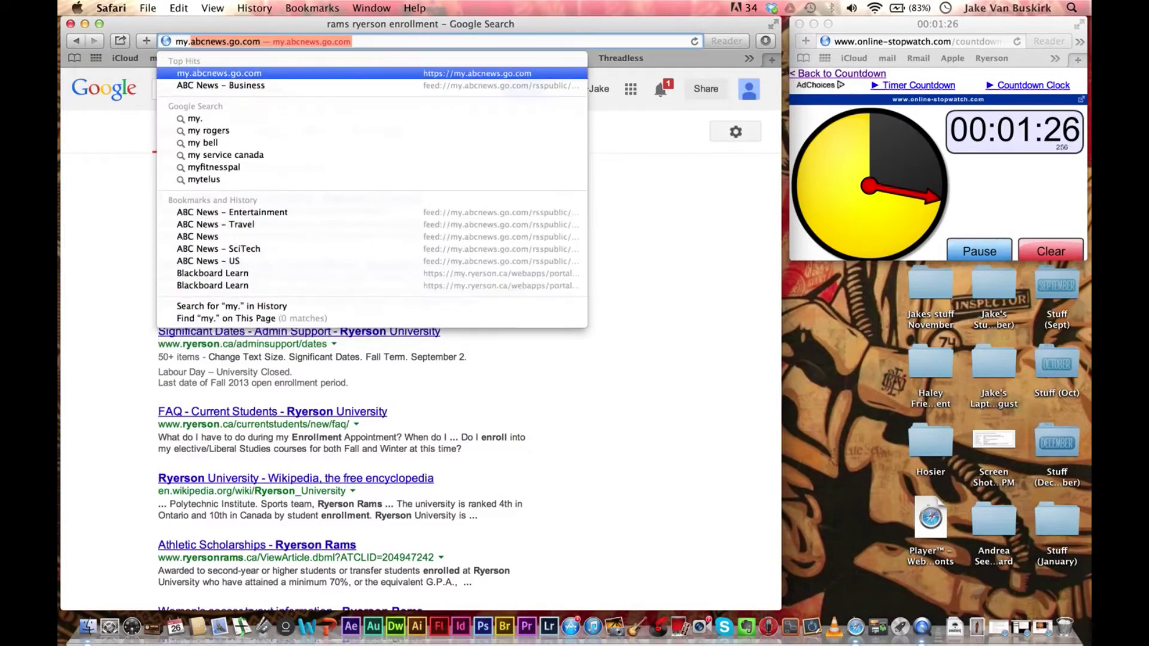
text(ryeroon)
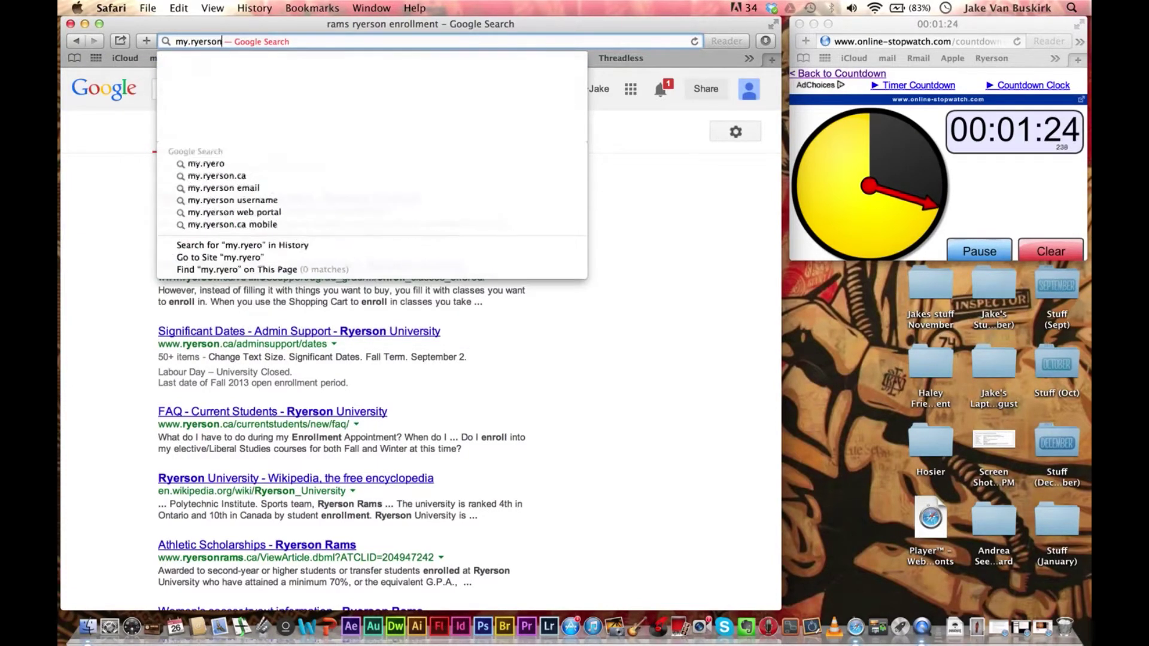
text(.ca/)
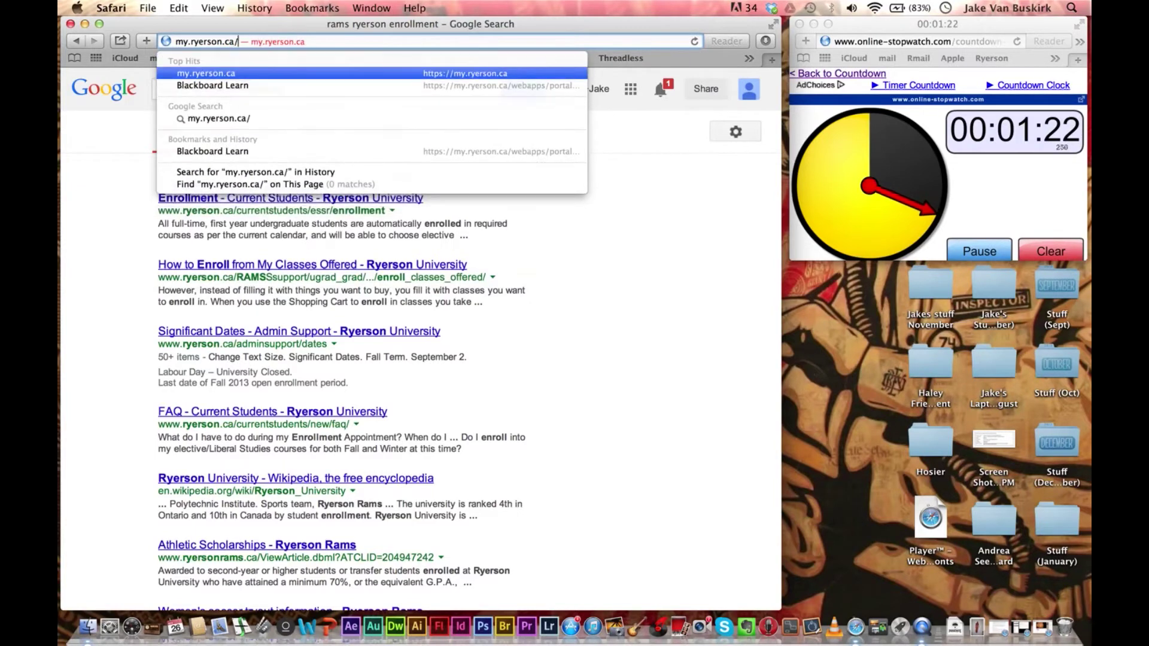
text(rende)
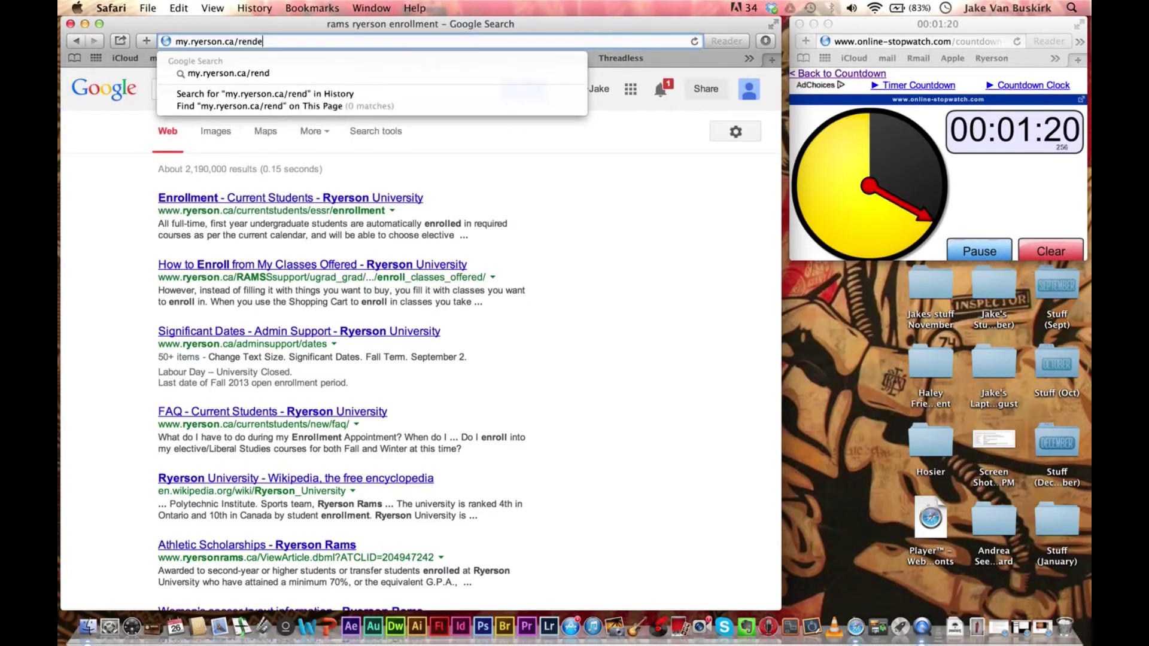
text(r.user)
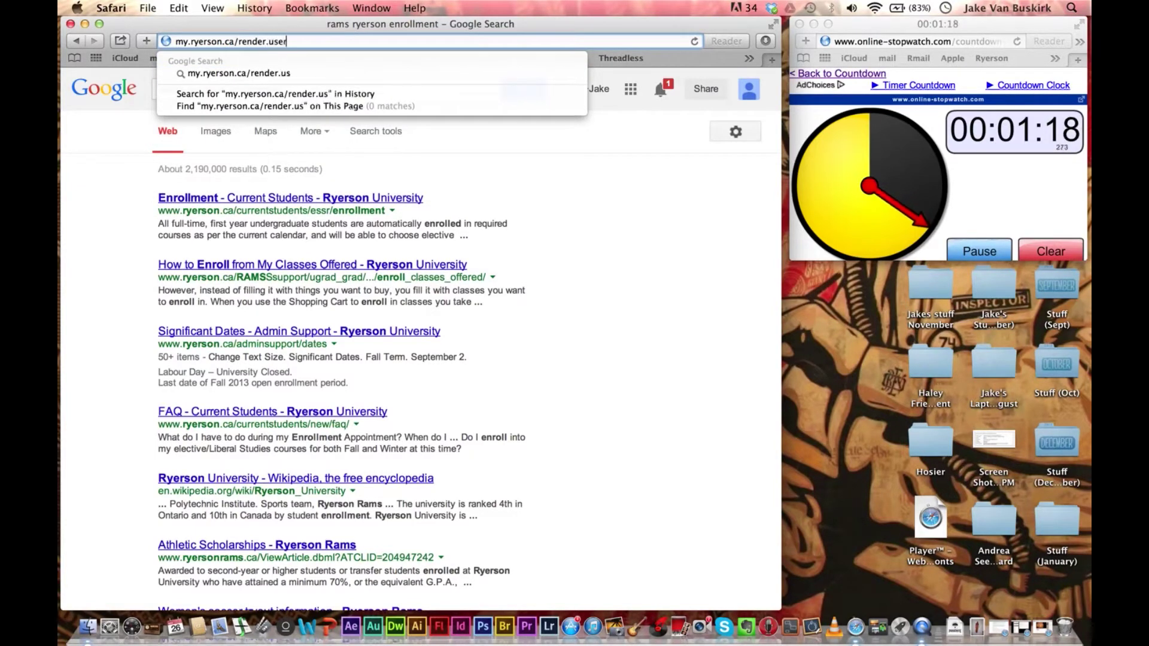
text(Layou)
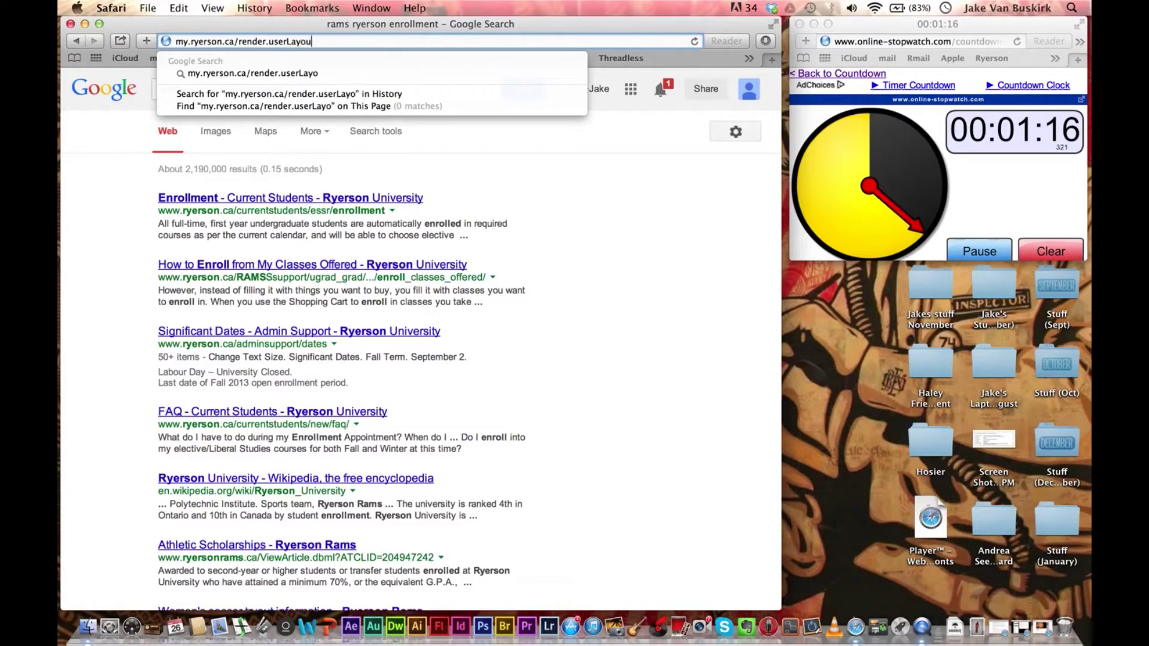
text(tRootN)
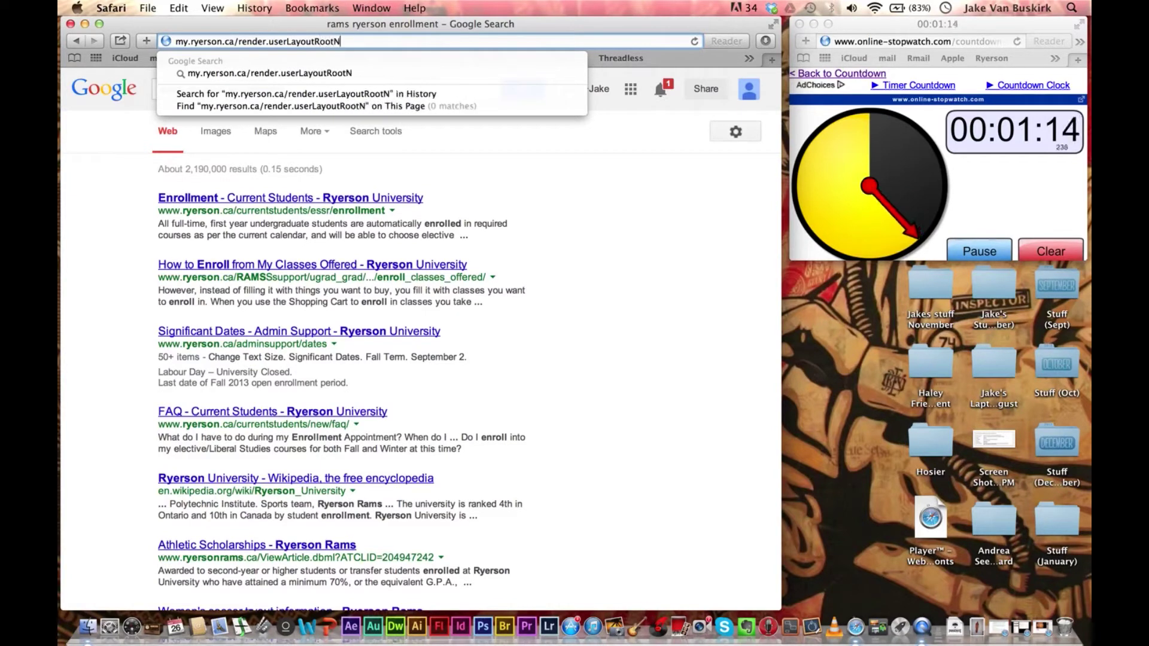
text(ode.uP)
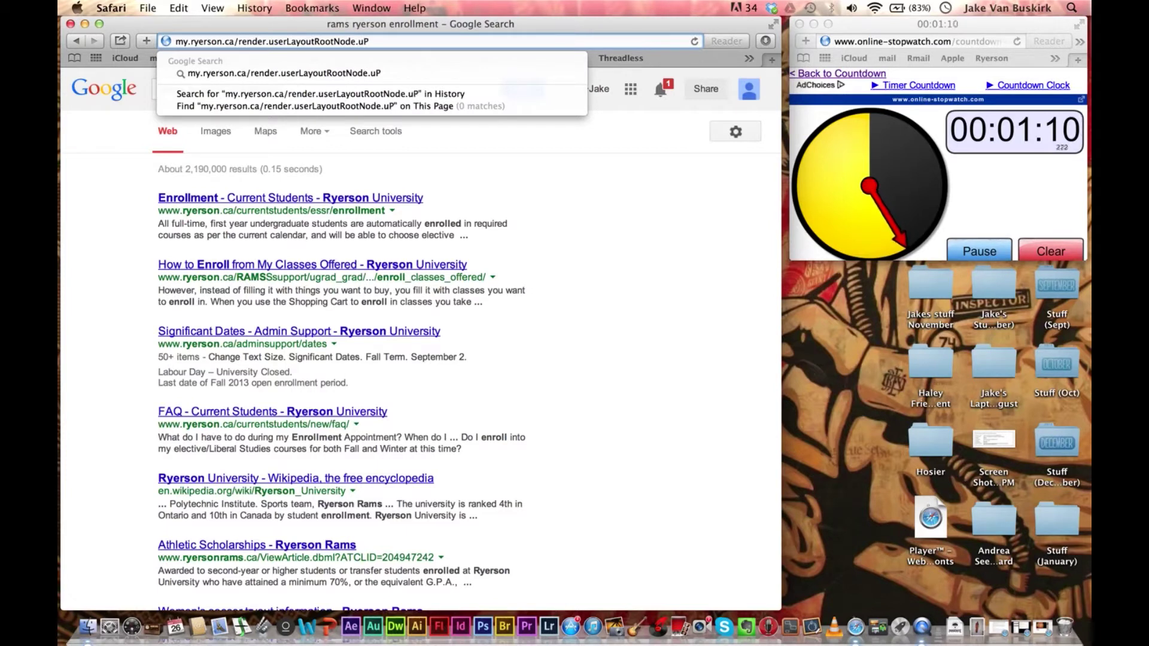
text(?u)
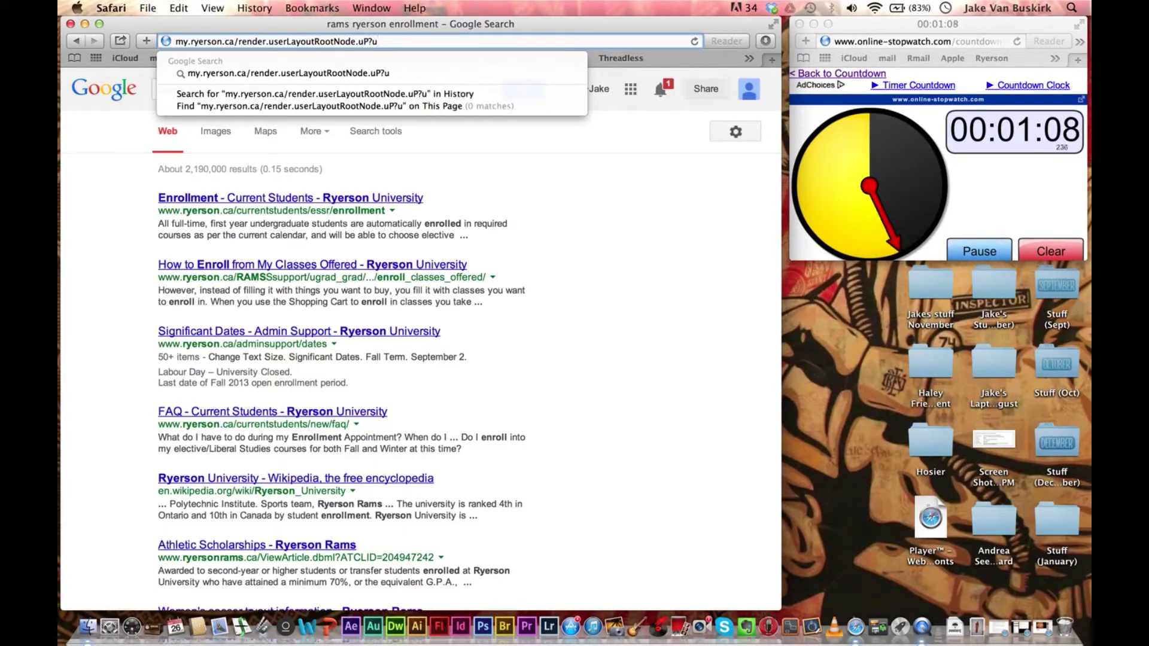
text(P)
text(_ro)
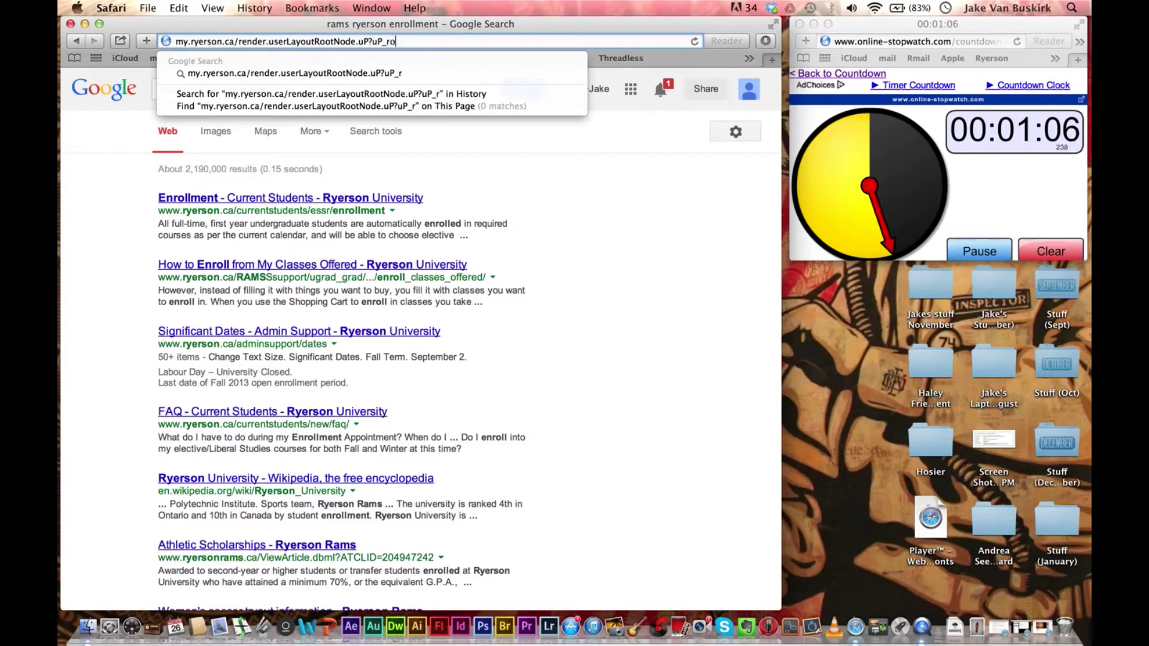
text(ot&)
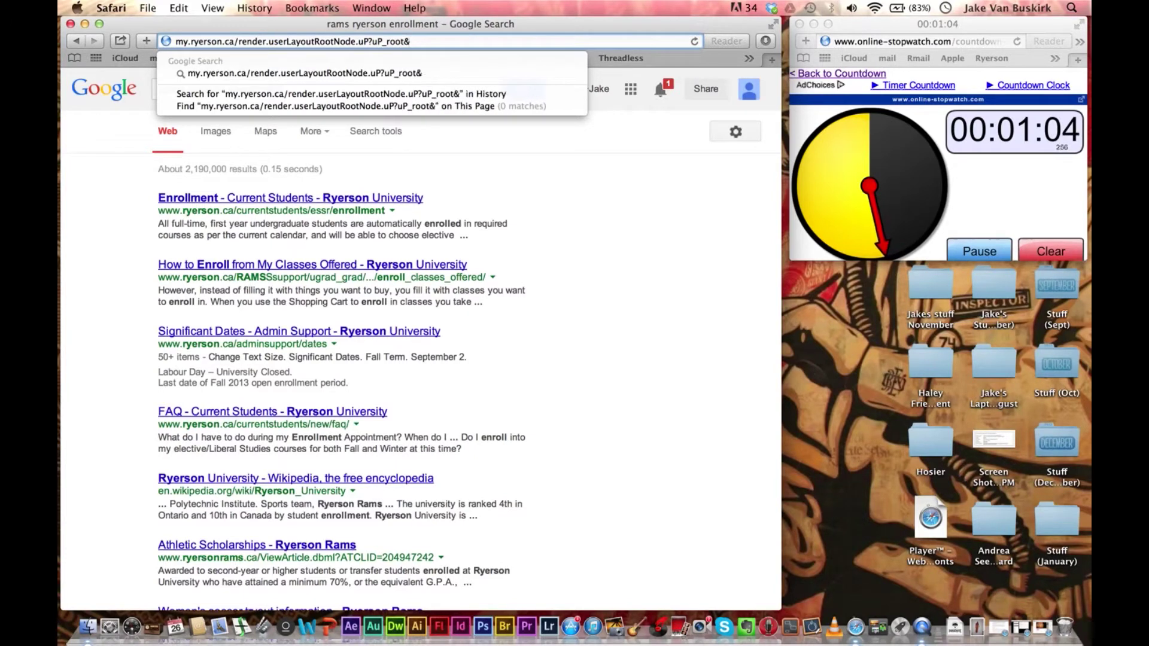
text(uP)
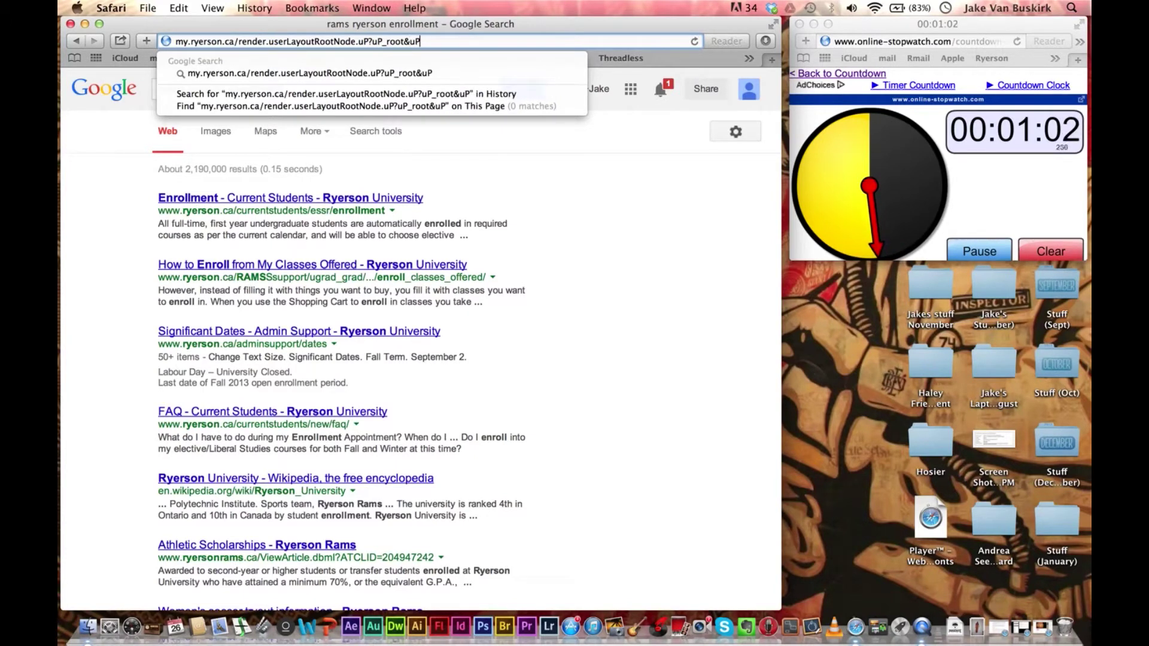
text(_s)
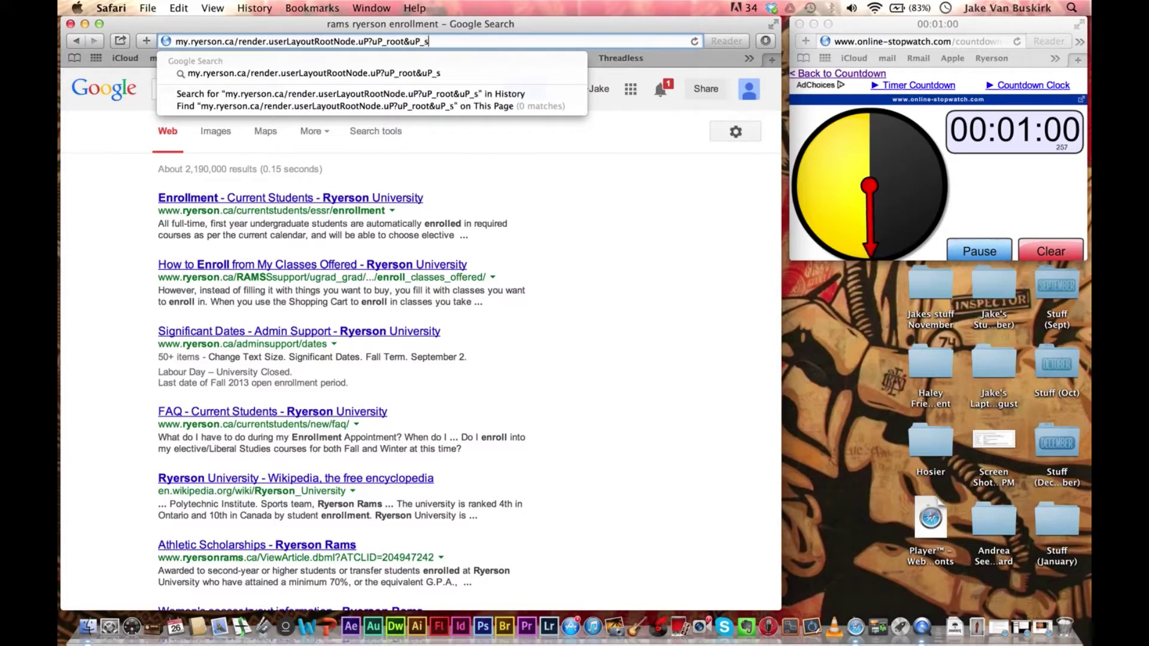
text(param=)
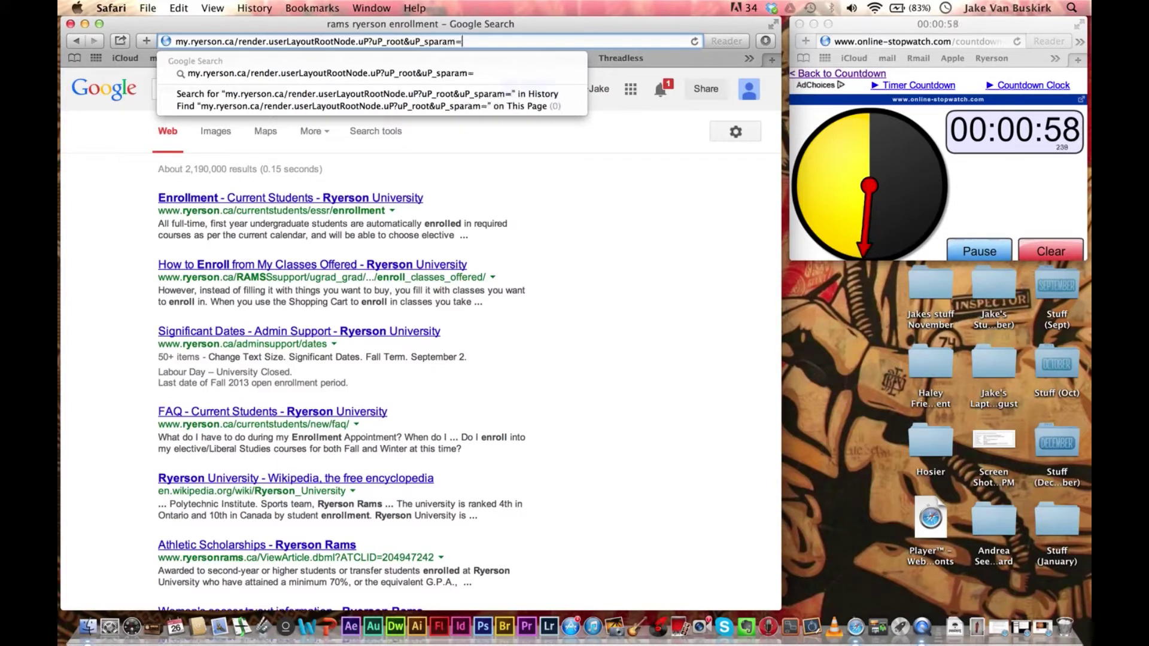
text(activ)
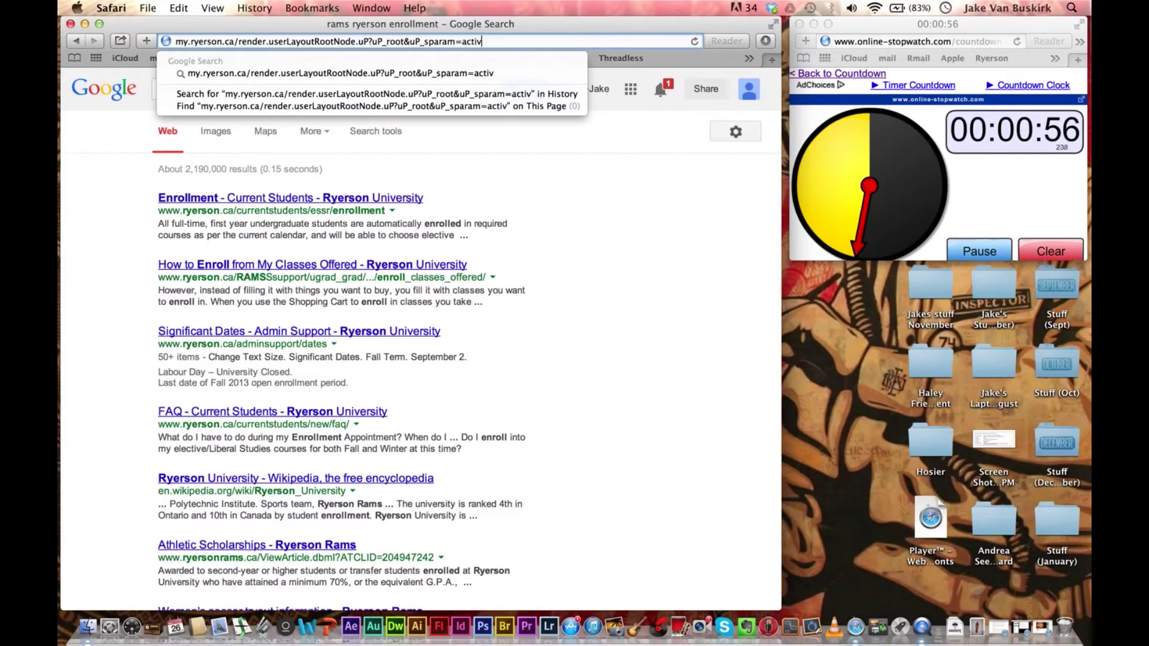
text(eTa)
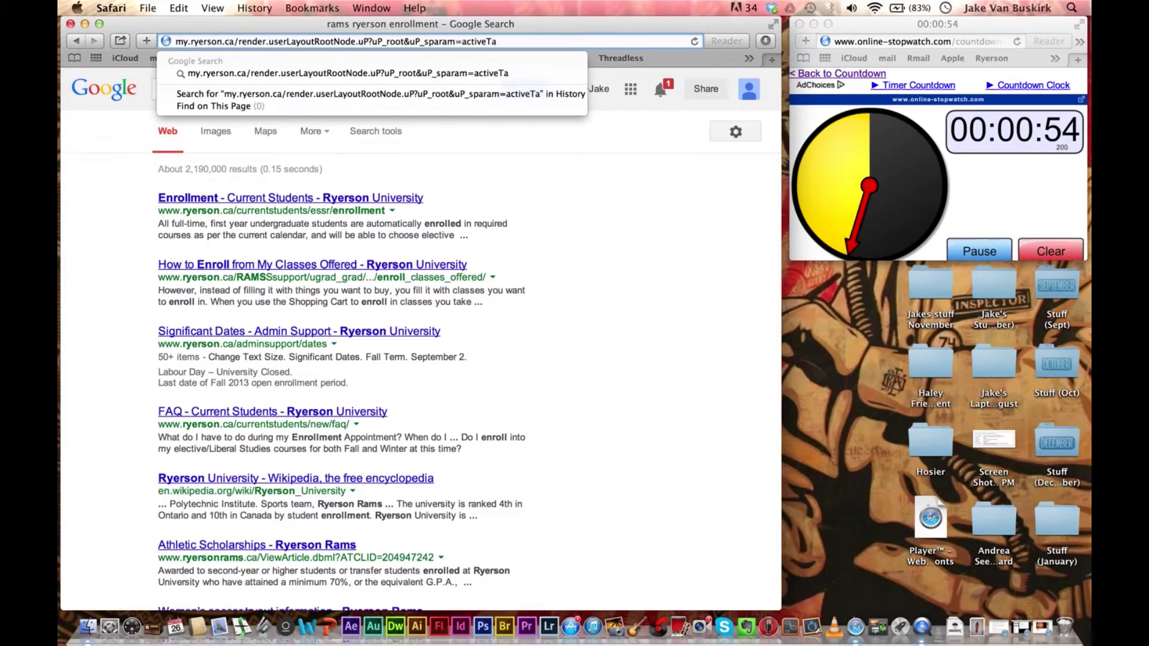
text(b&)
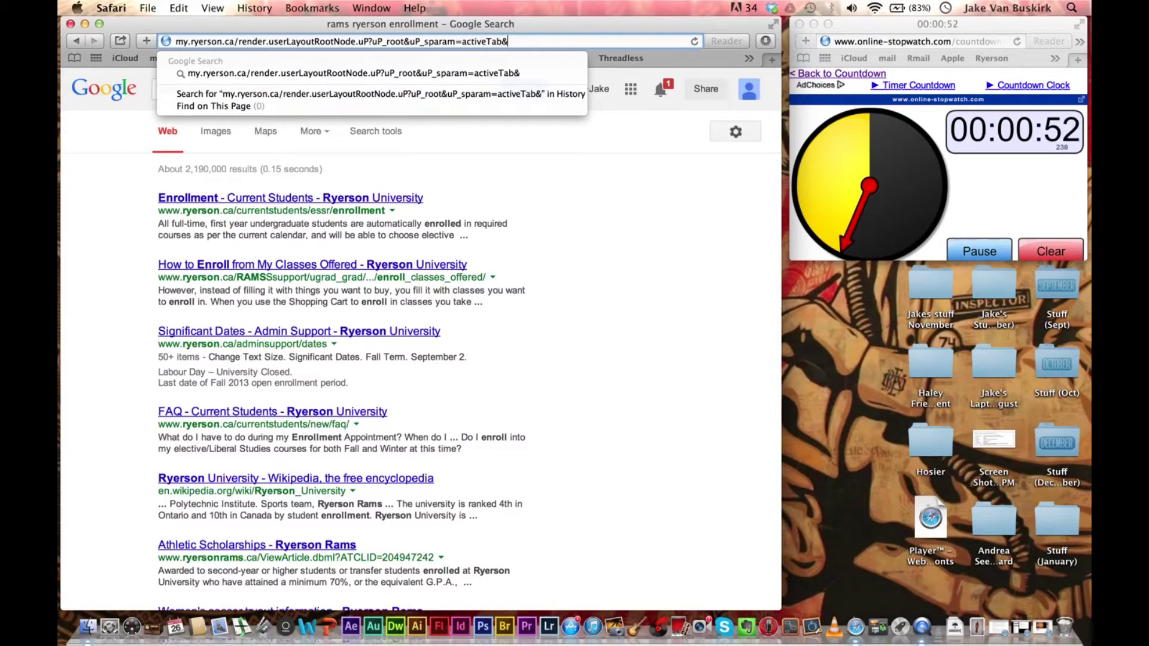
text(activeT)
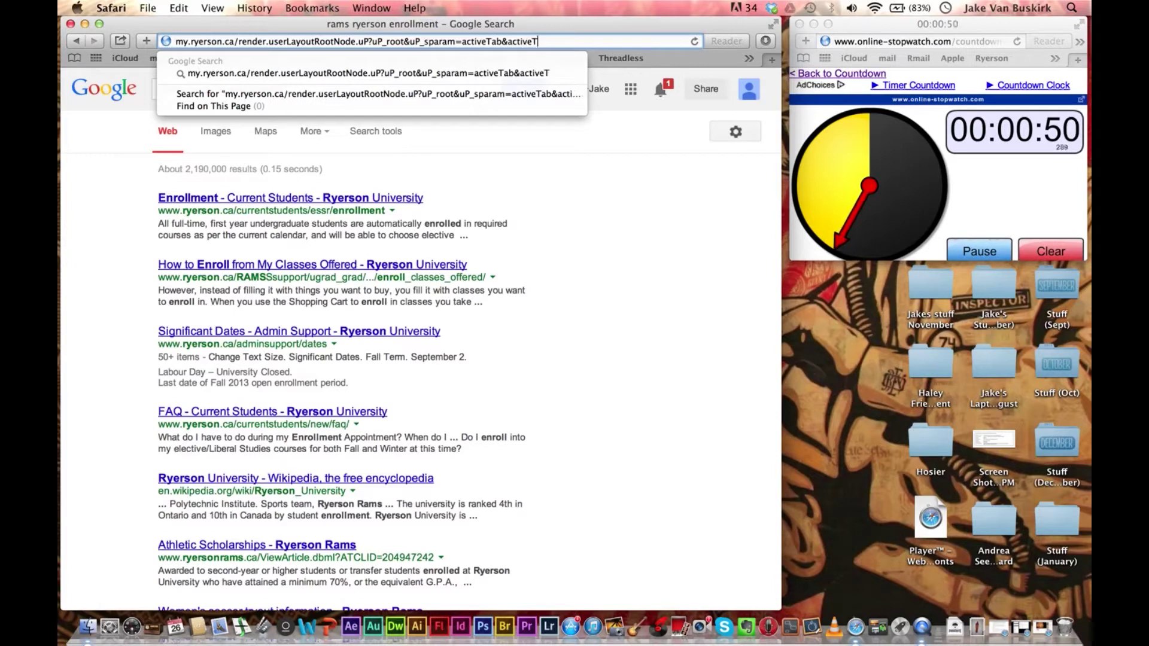
text(ab5)
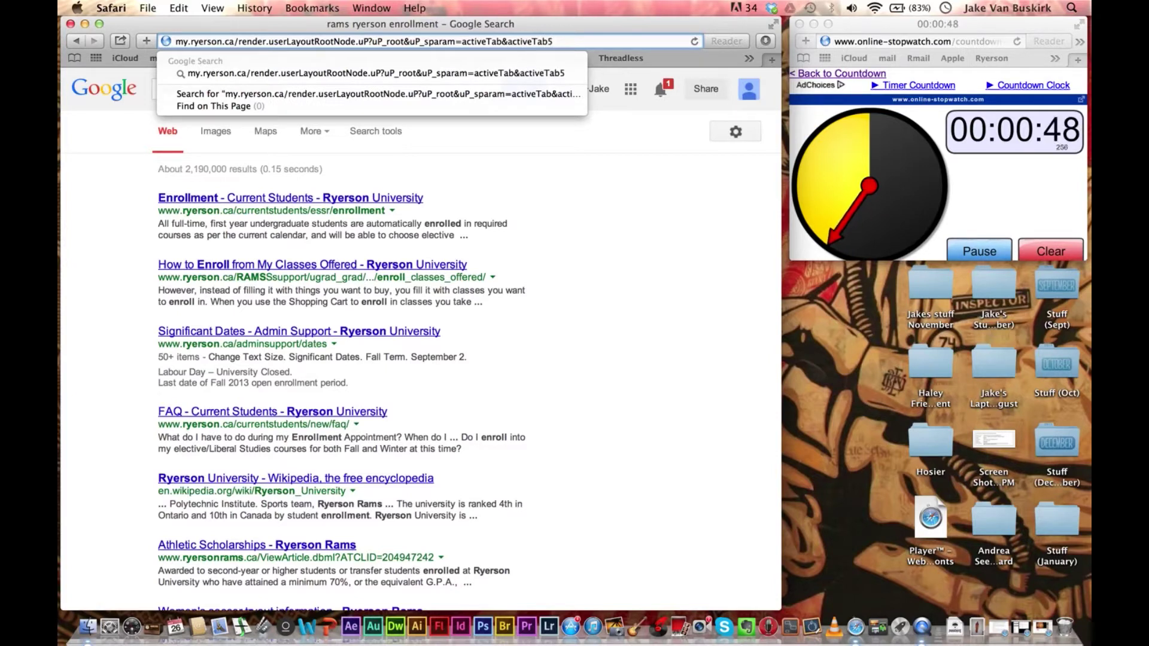
key(BackSpace)
text(=)
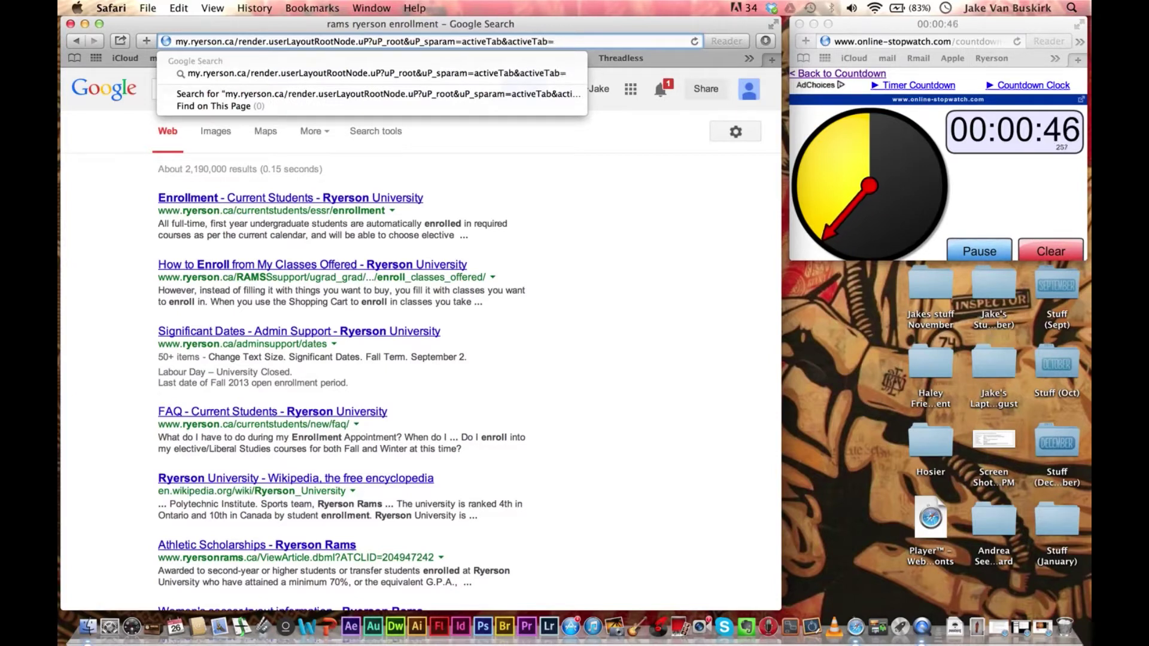
text(5)
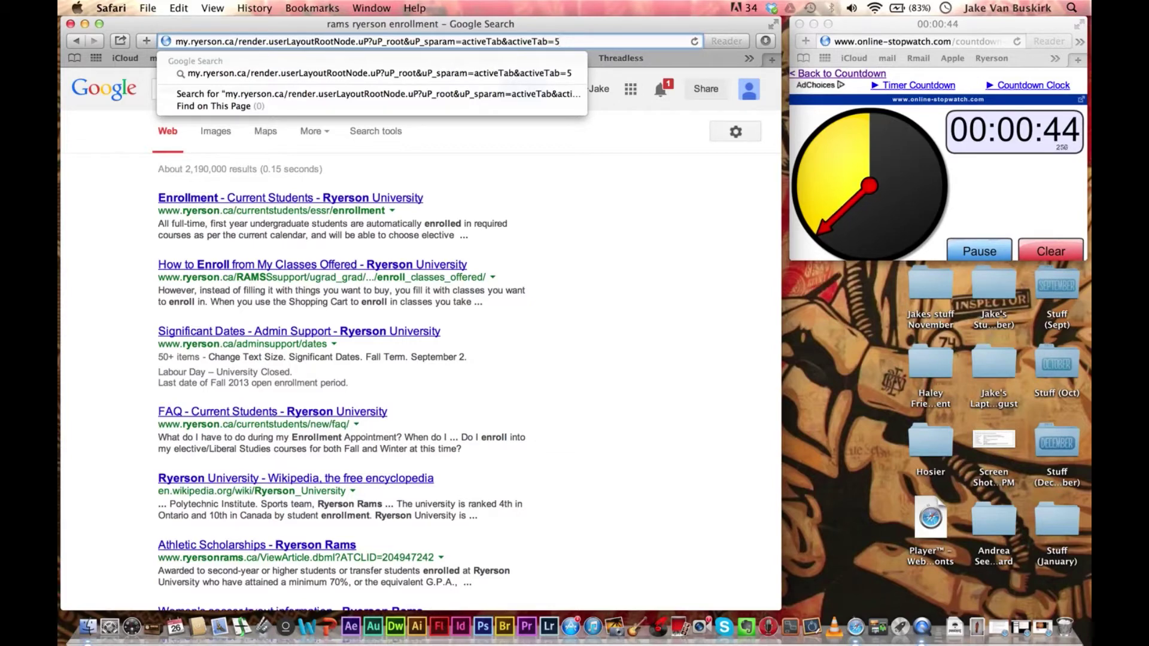
key(Return)
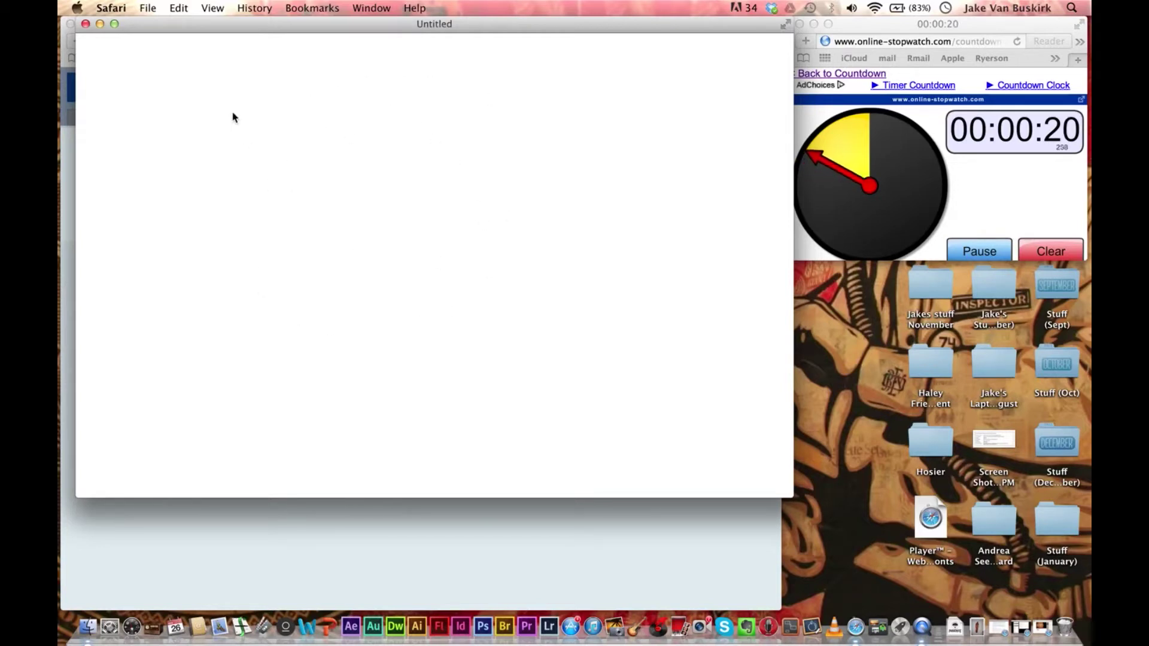
Close the blank Untitled pop-up and open RAMSS from the portal.
drag(151, 28, 208, 75)
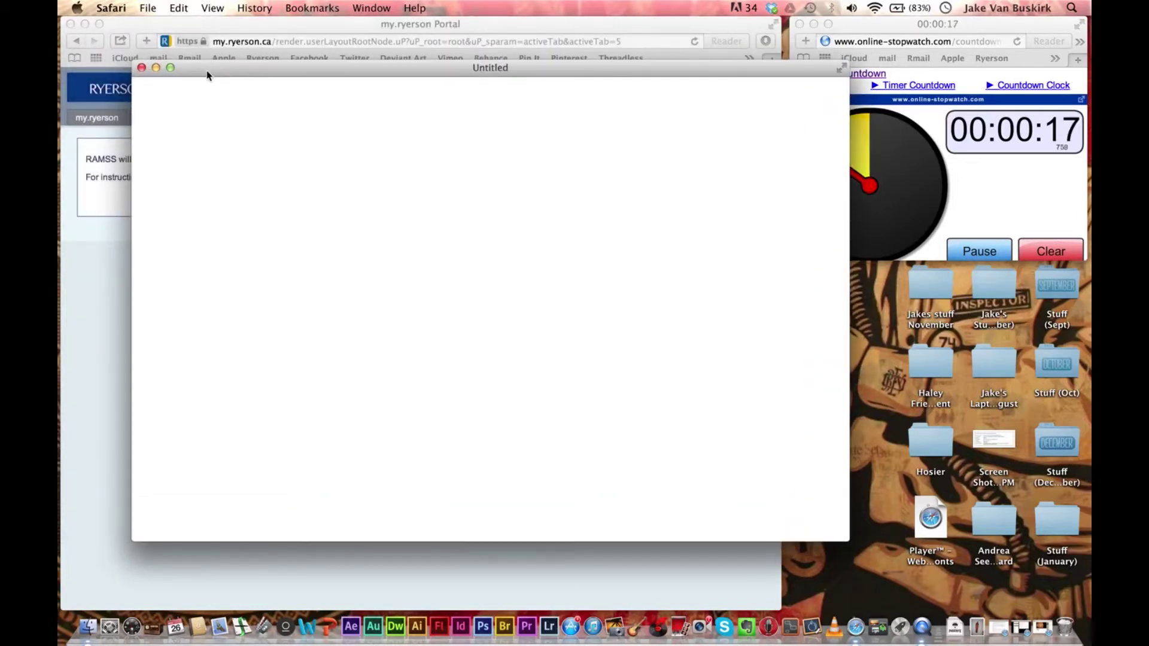
click(142, 70)
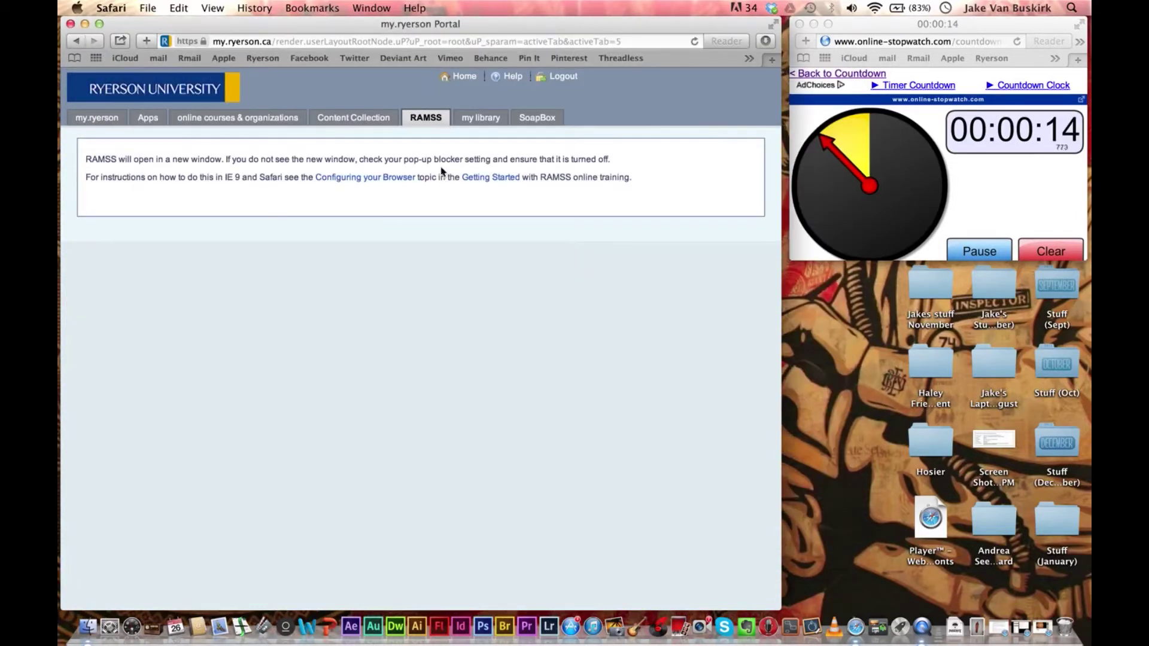
click(429, 118)
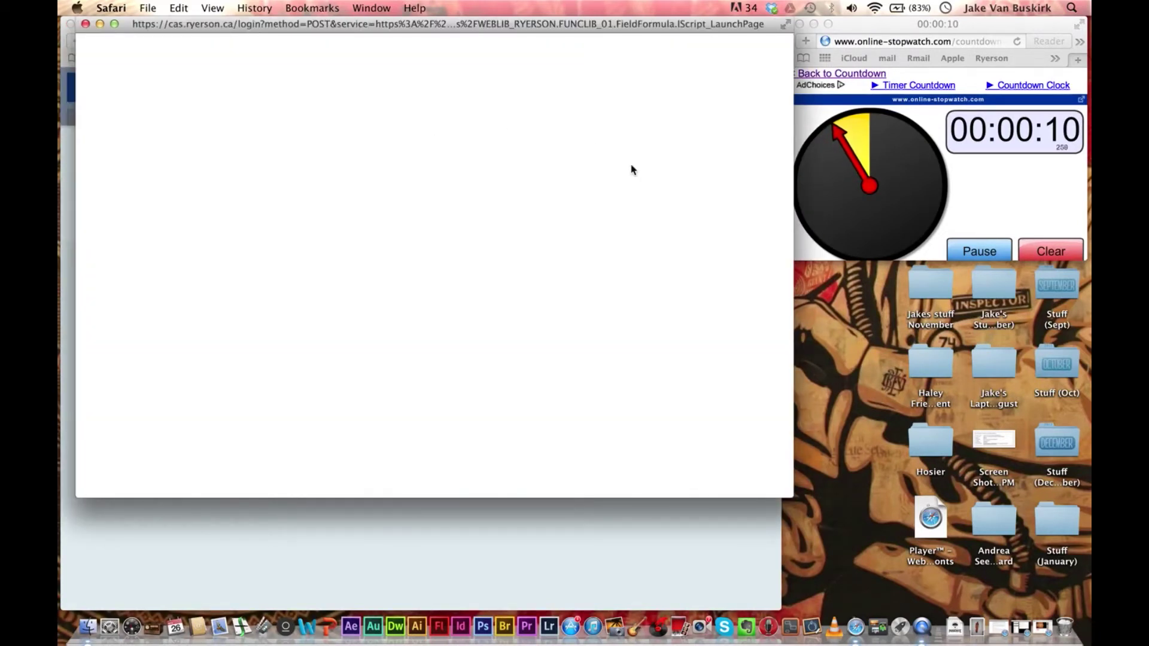
Reset and restart the two-minute countdown, then go to Enroll/Drop/Swap in Student Center.
click(979, 256)
click(979, 252)
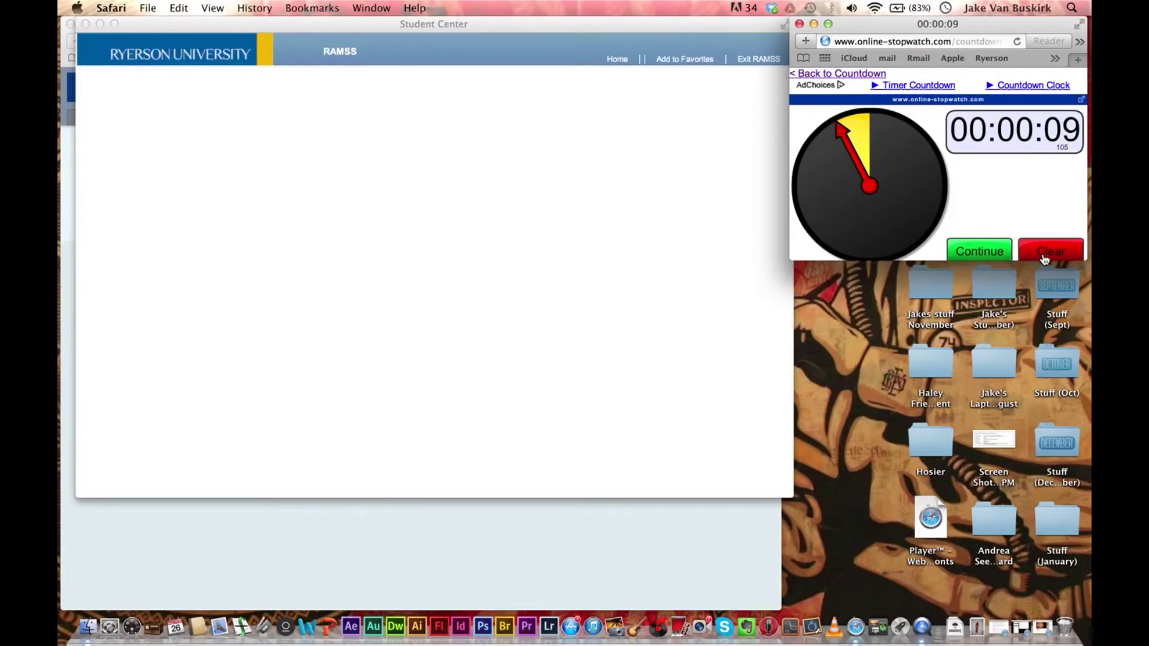
click(988, 255)
click(995, 257)
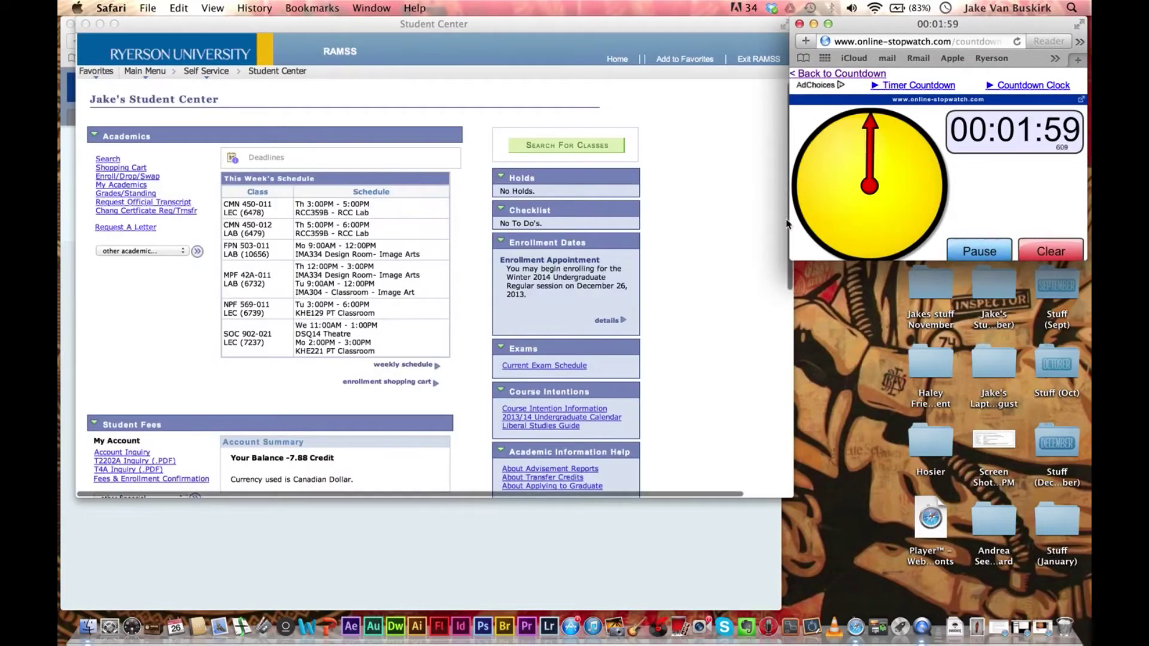
click(742, 226)
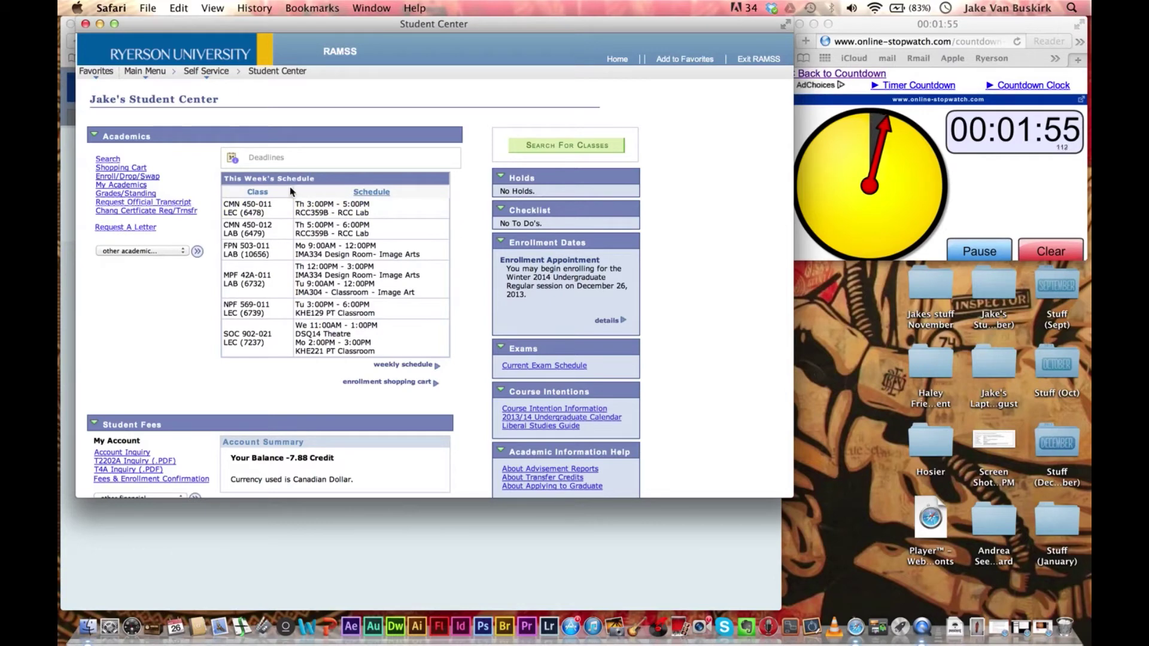
click(143, 178)
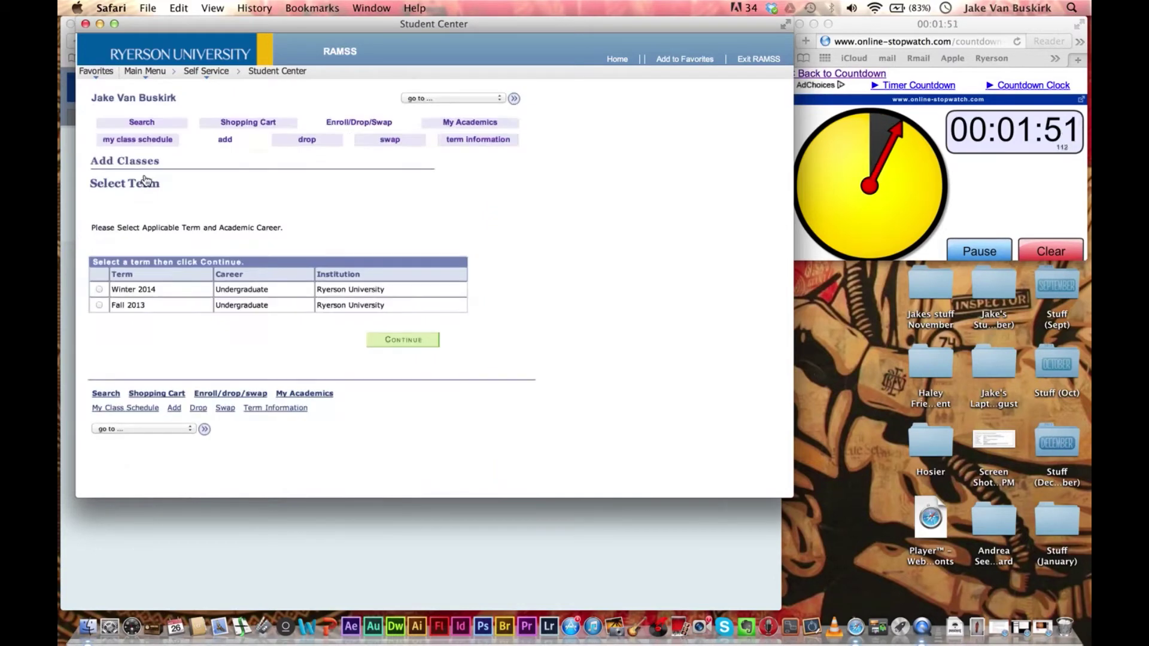
Choose the Fall 2013 term and open the class search form.
click(99, 305)
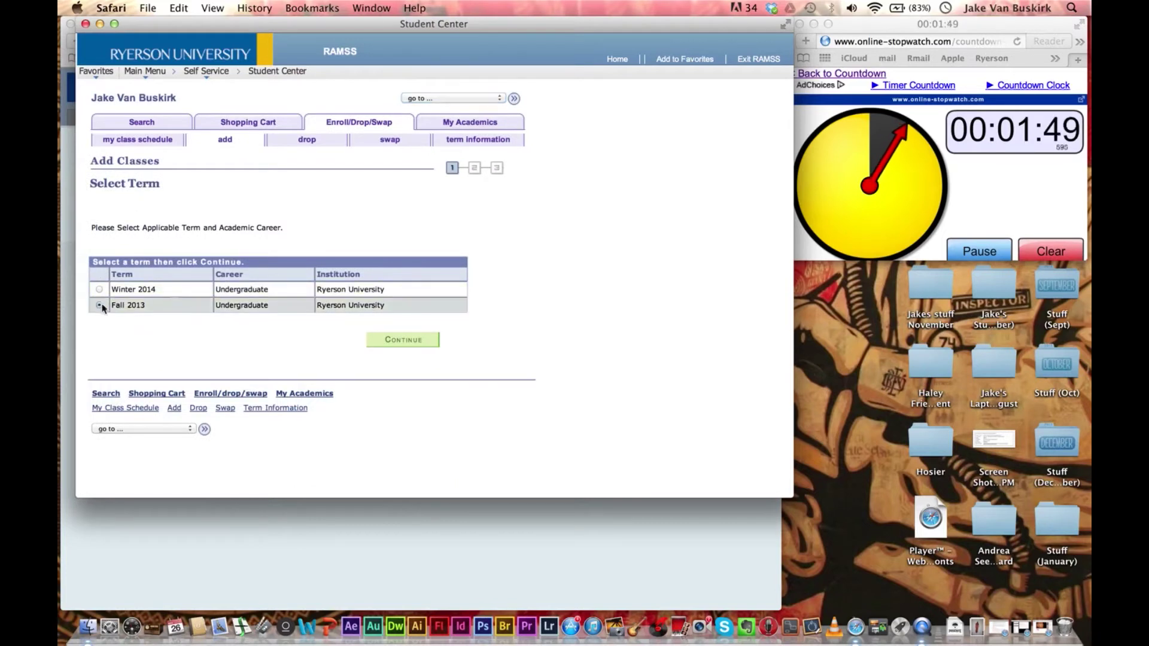
click(399, 346)
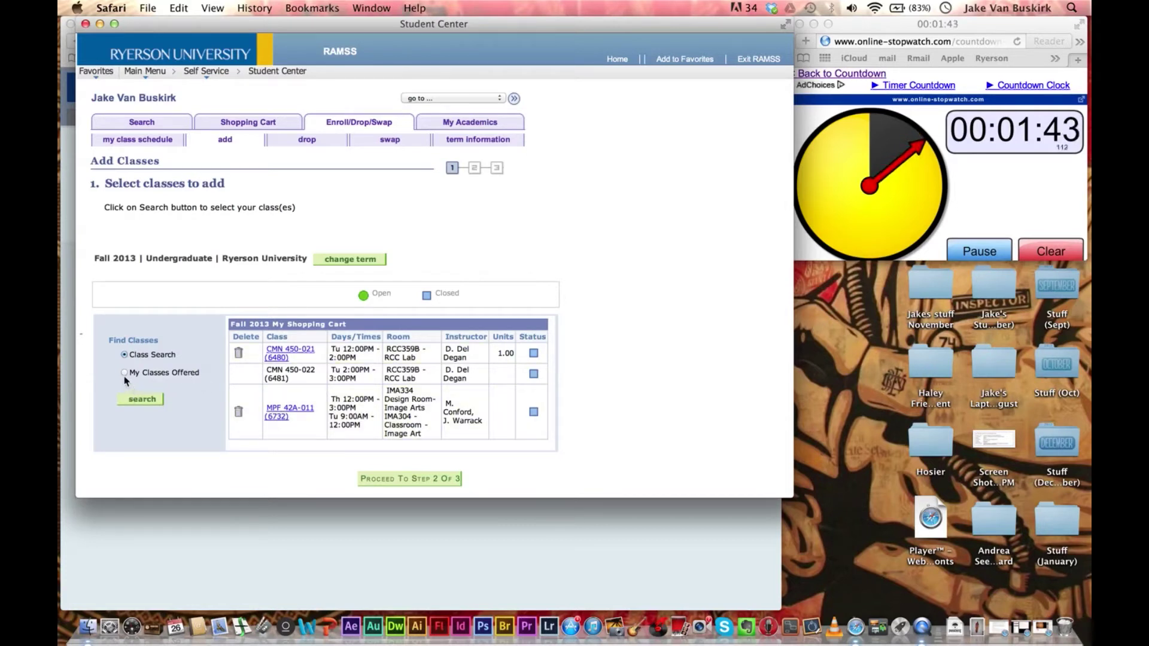
click(143, 402)
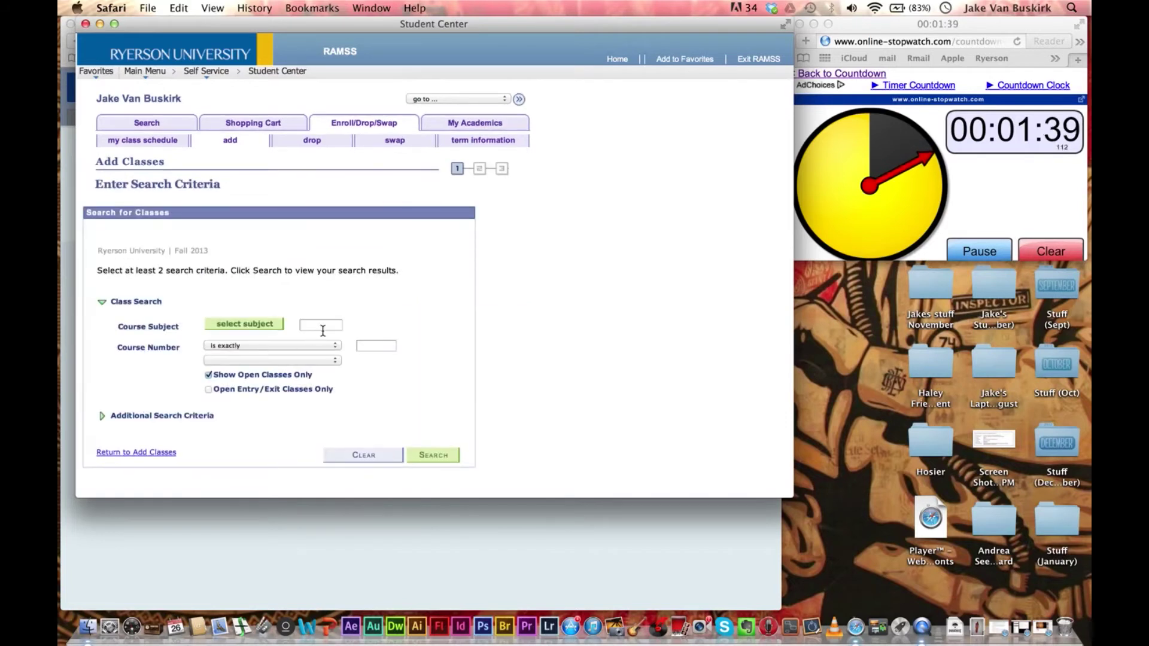
Search for subject NPF with course number exactly 566.
click(323, 328)
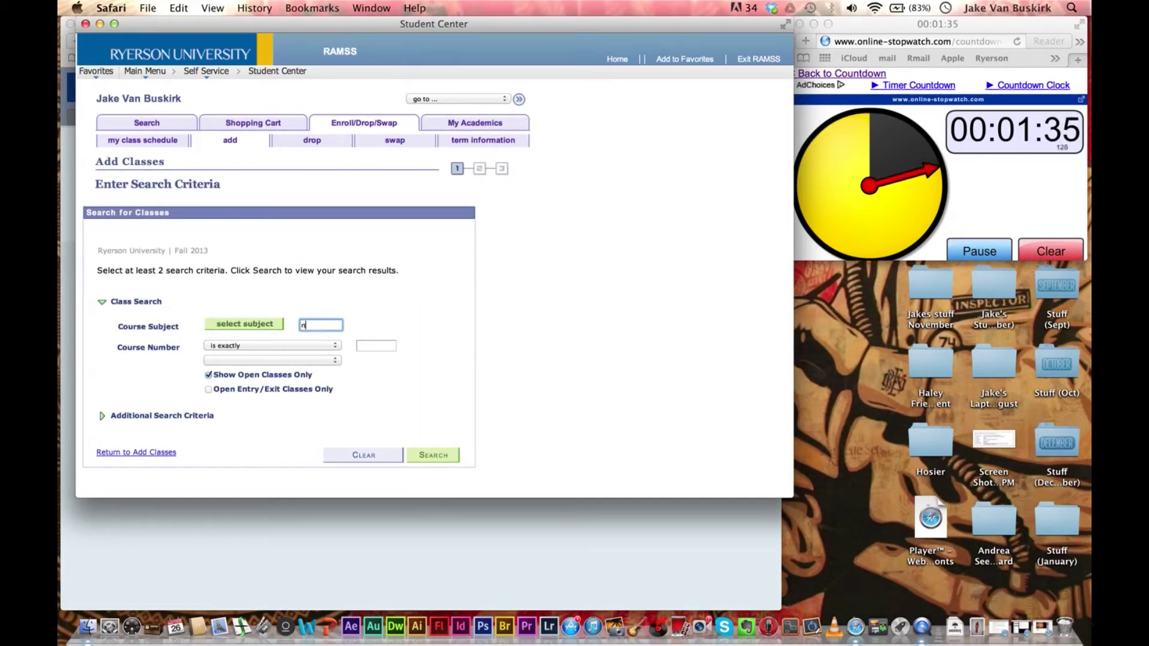
text(p)
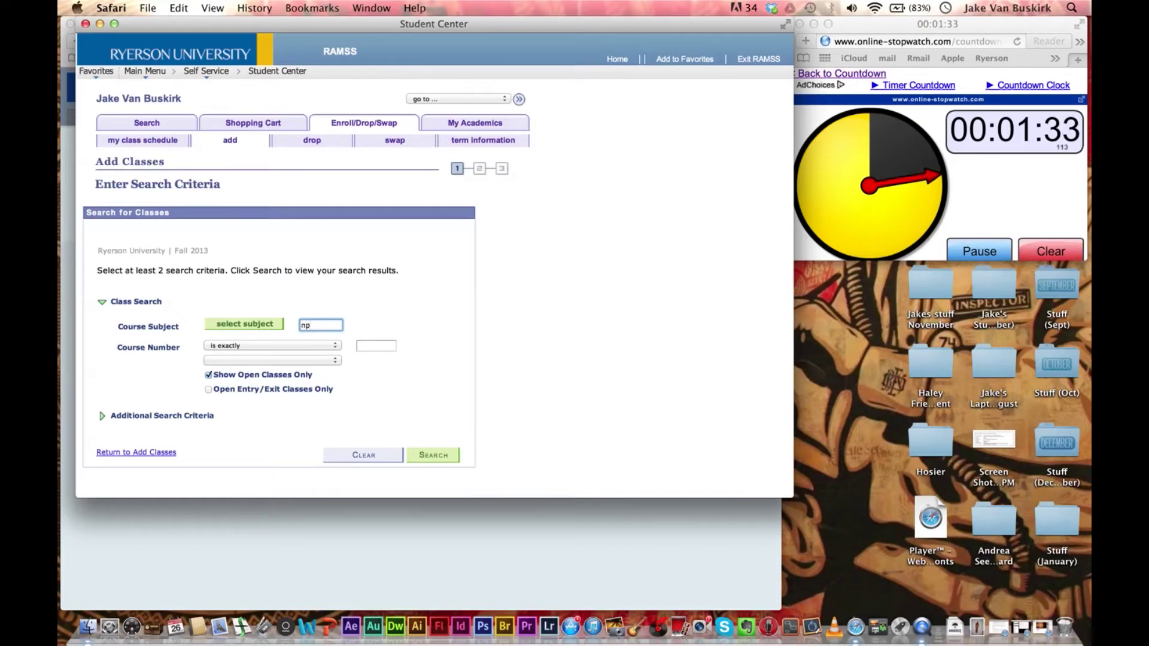
text(f)
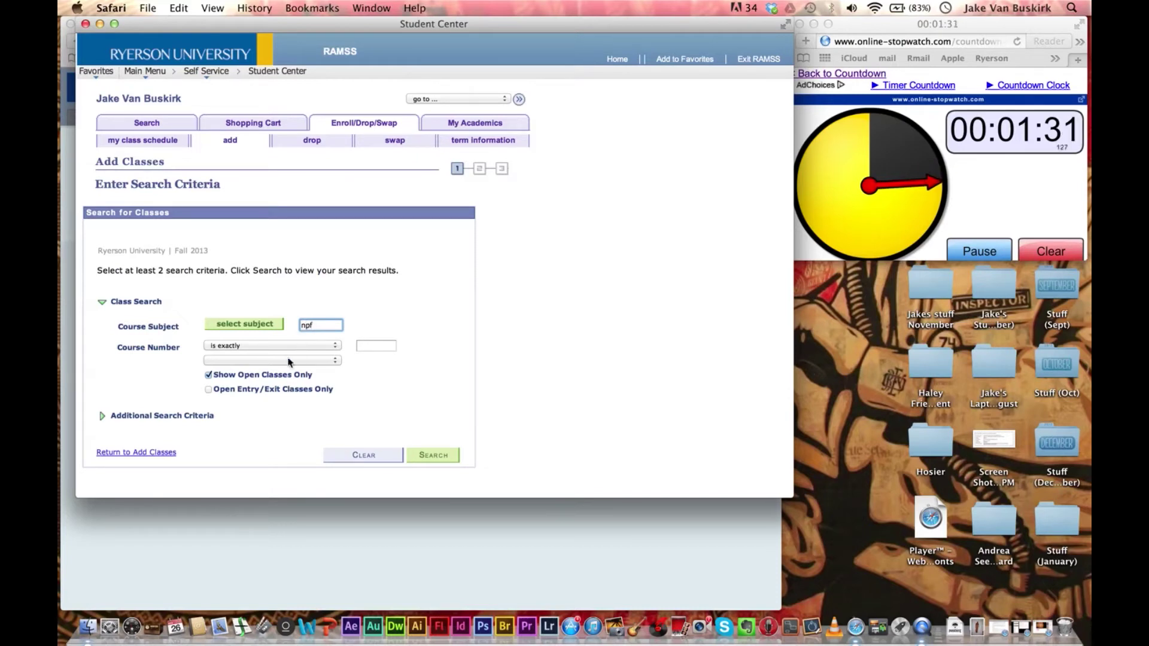
click(367, 342)
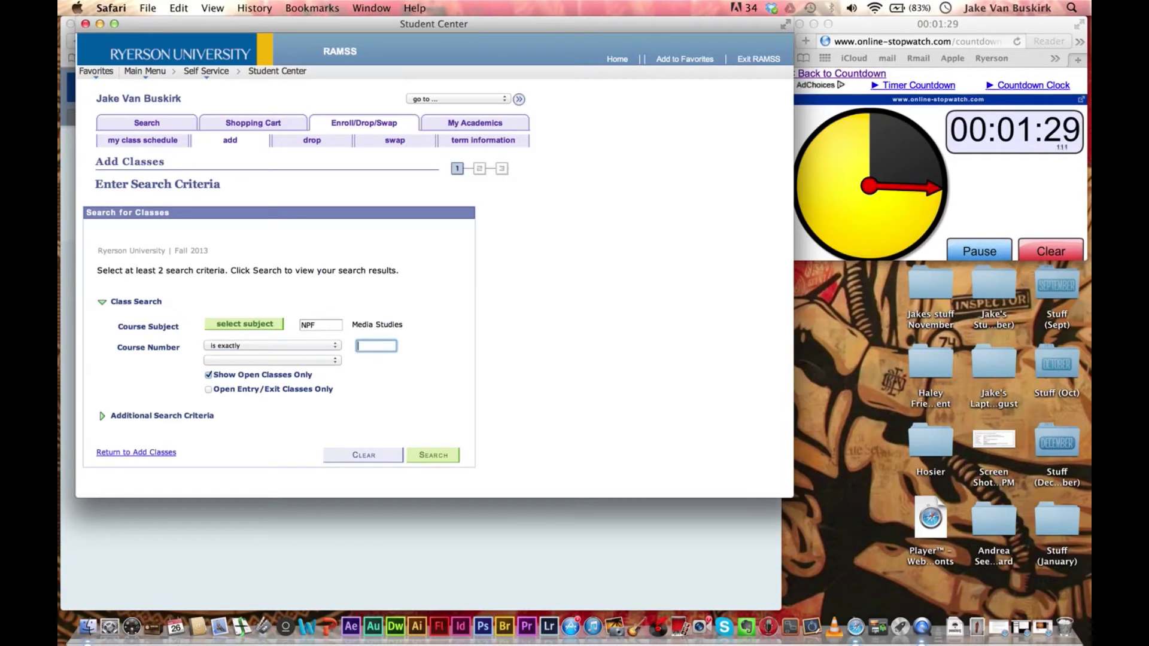
text(1)
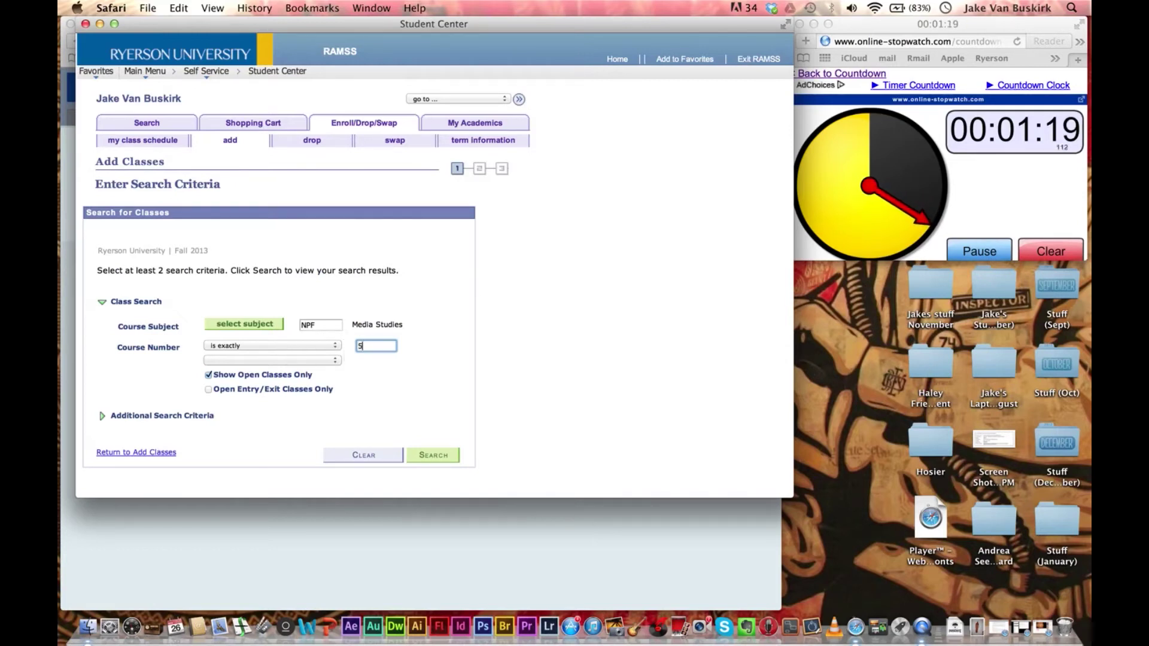
text(66)
click(309, 346)
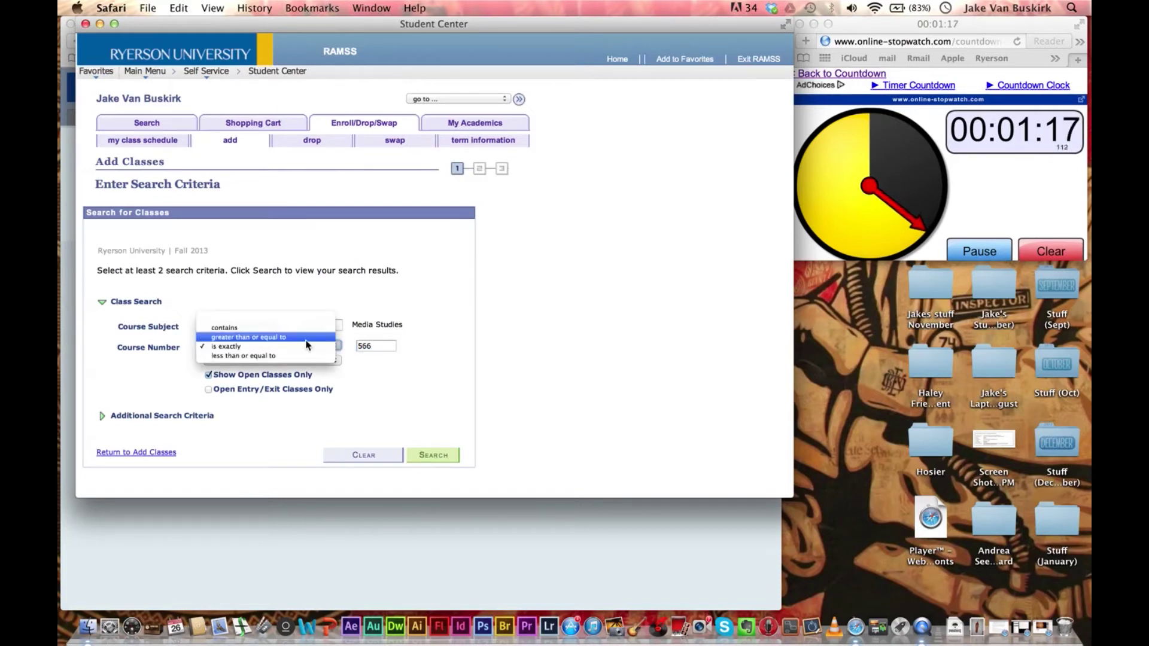
click(305, 347)
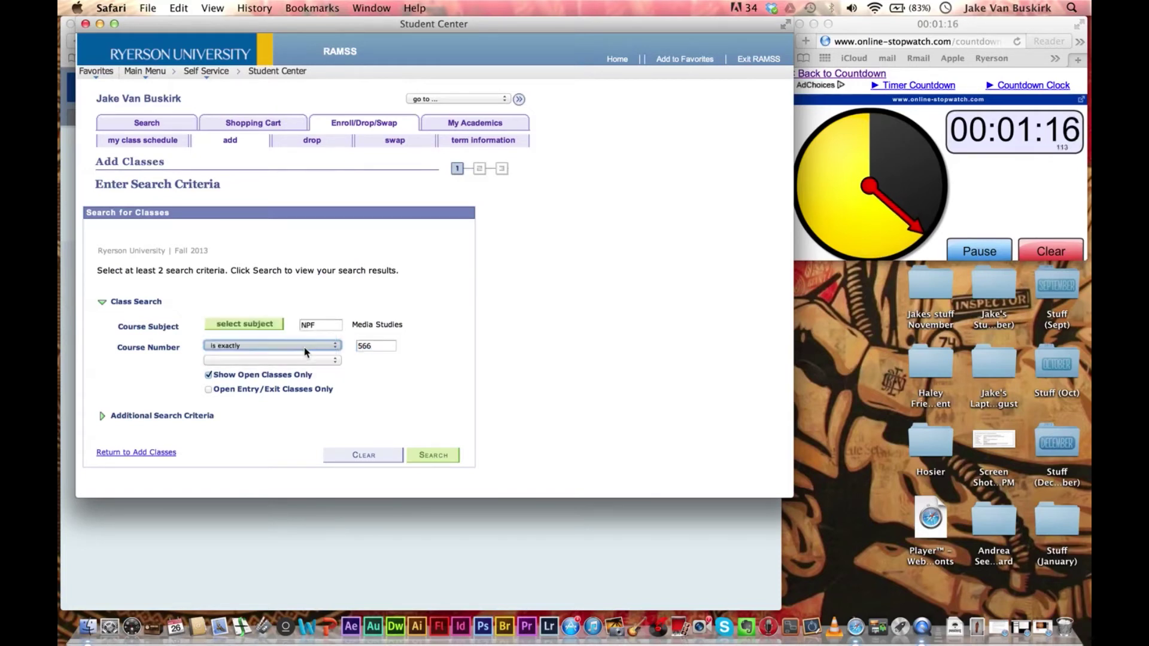
click(433, 456)
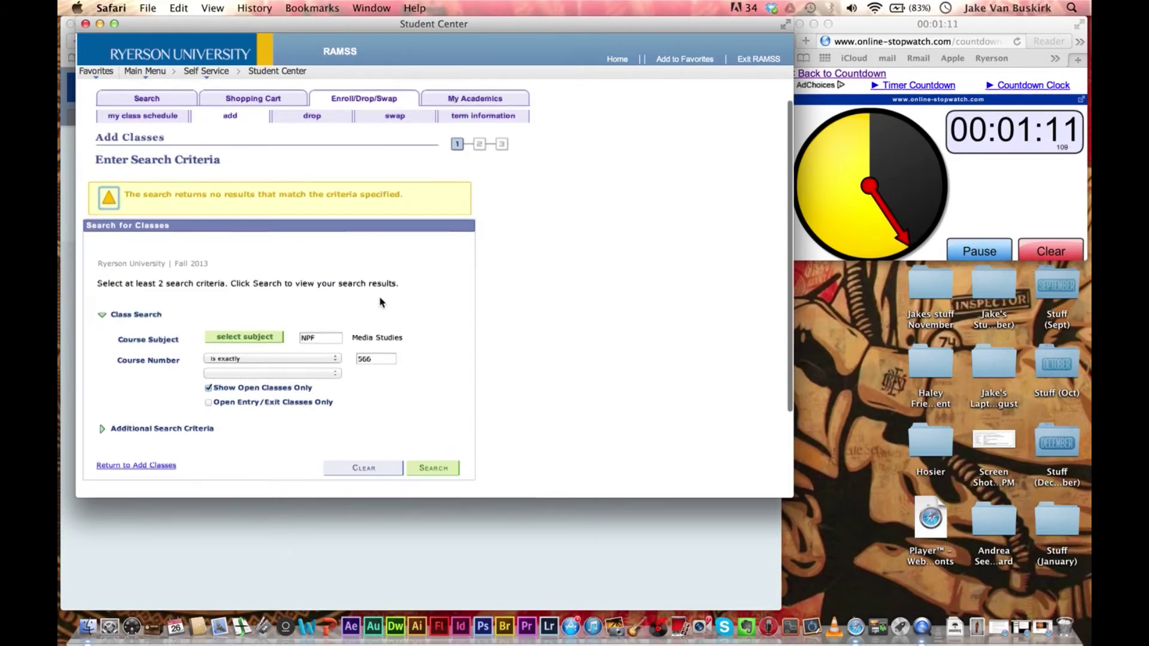
scroll(380, 302, down, 1)
Switch the course number match to 'contains' 566 and search again.
click(276, 335)
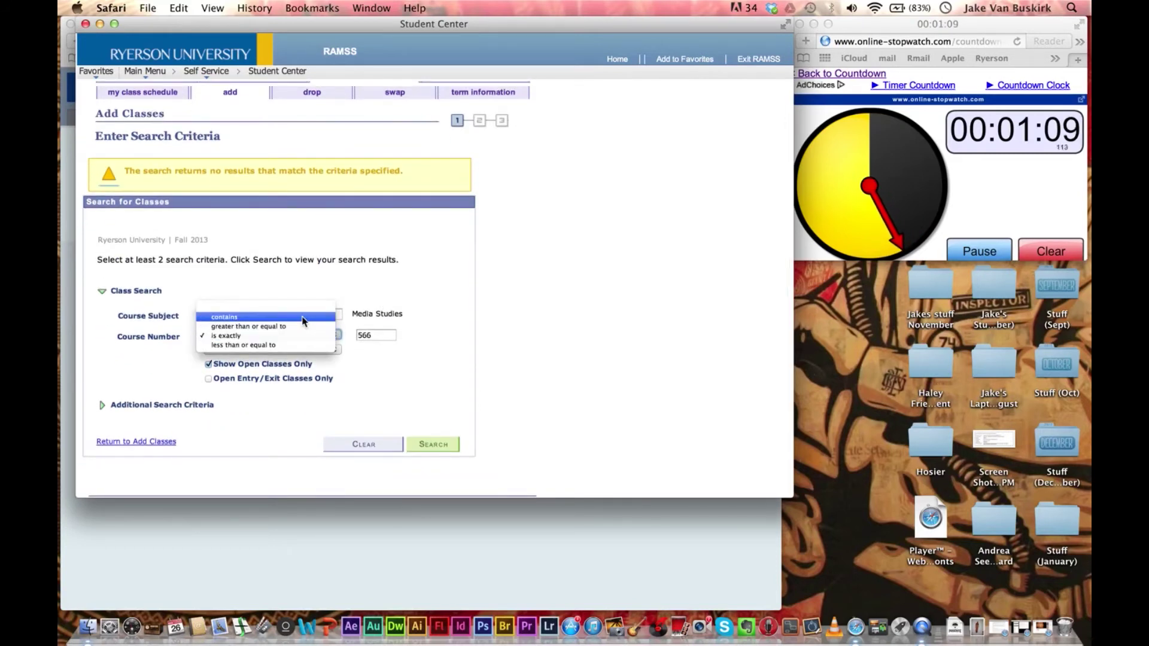
click(303, 318)
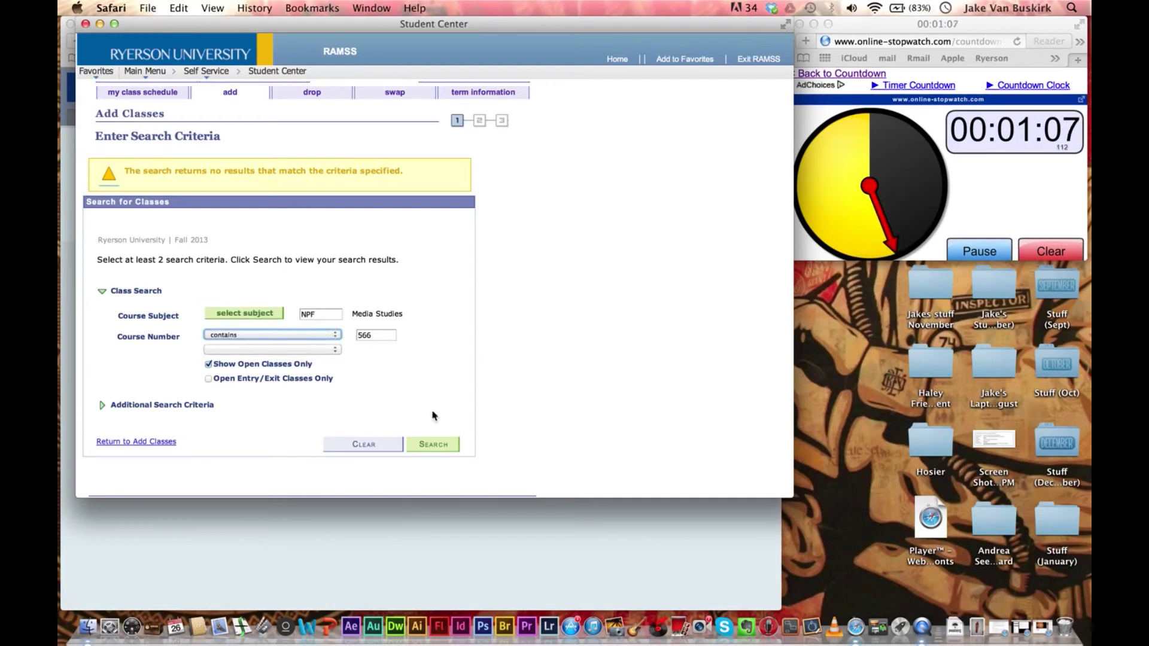
click(432, 446)
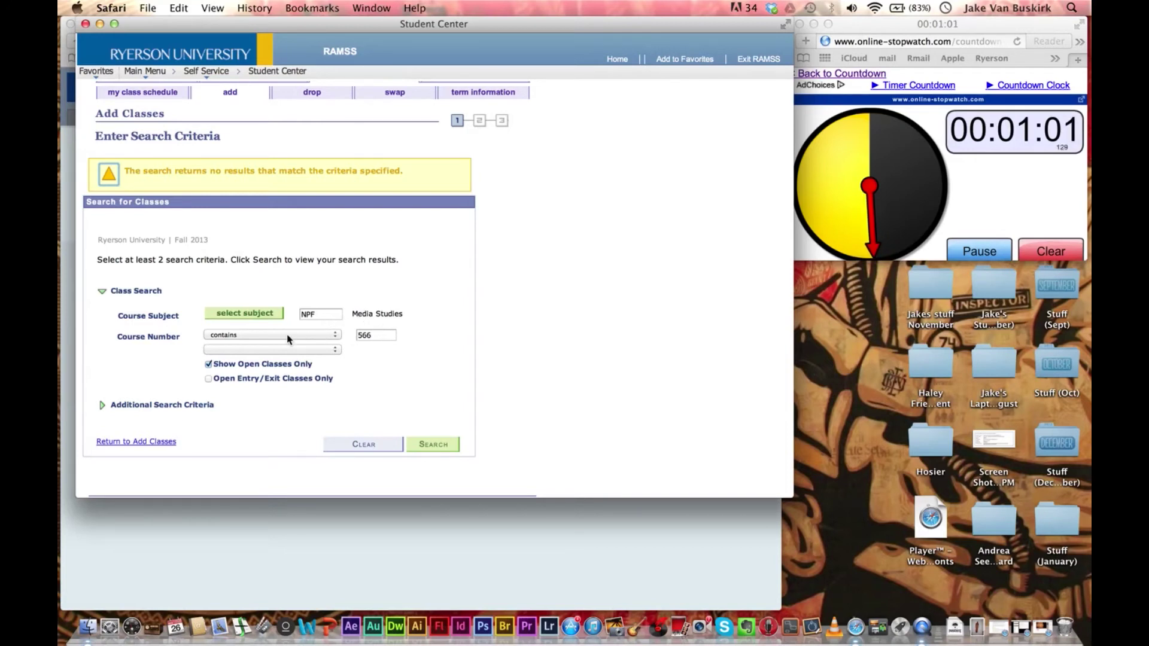
Limit the search to Undergraduate and Open Entry/Exit Classes Only, then rerun it.
click(278, 350)
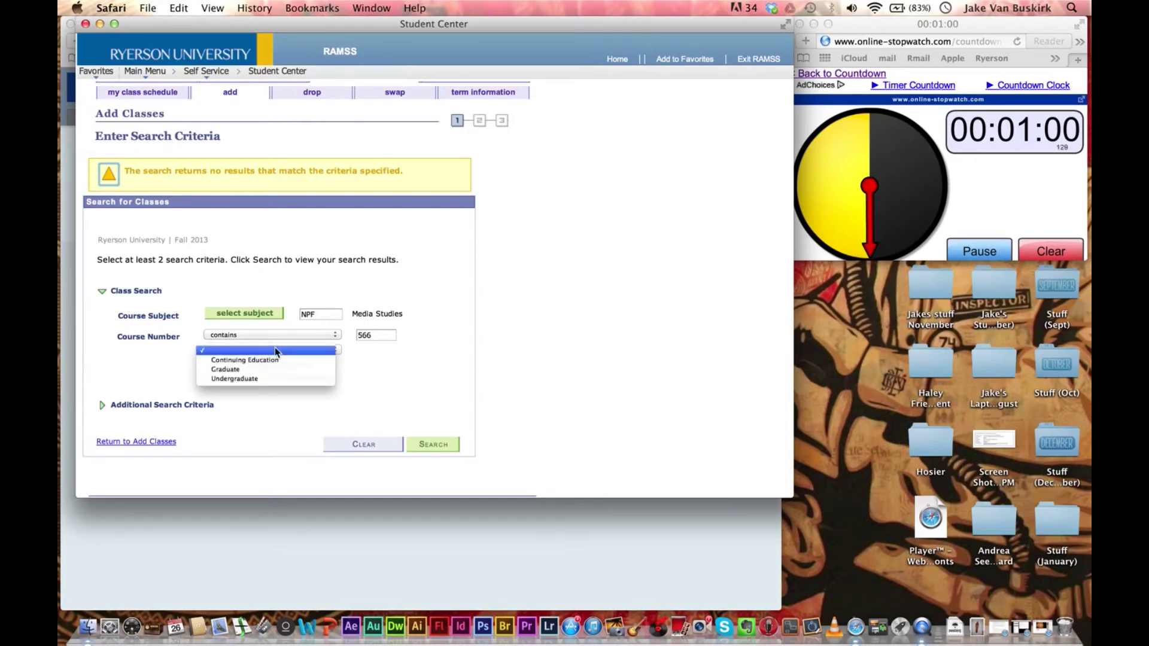
click(267, 379)
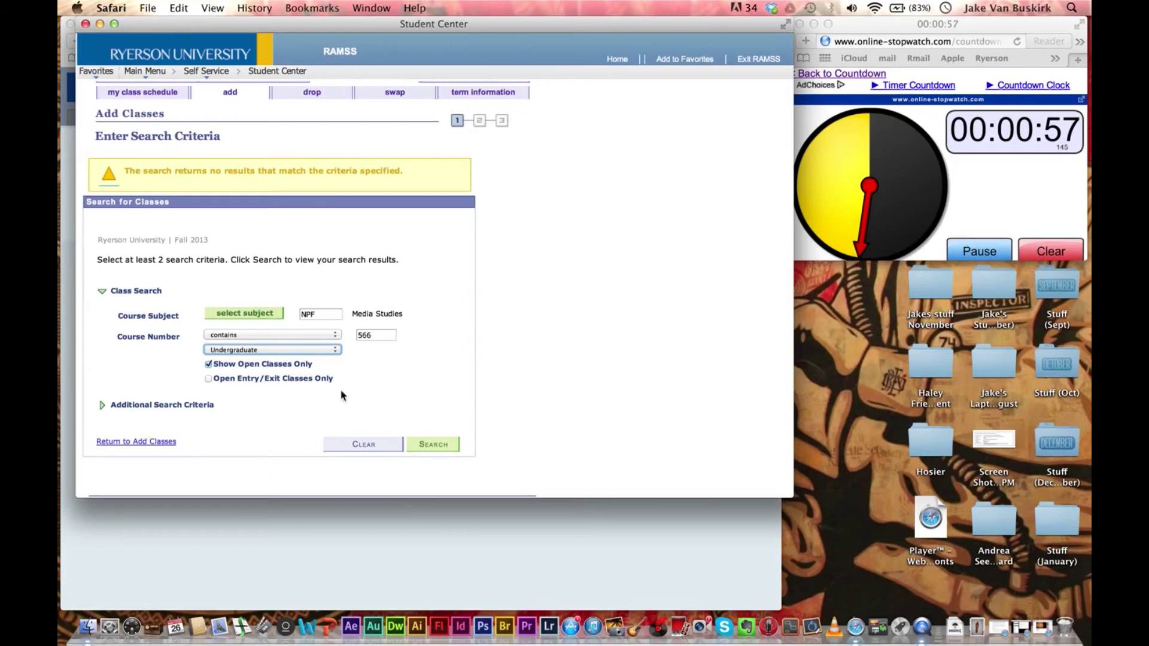
click(445, 450)
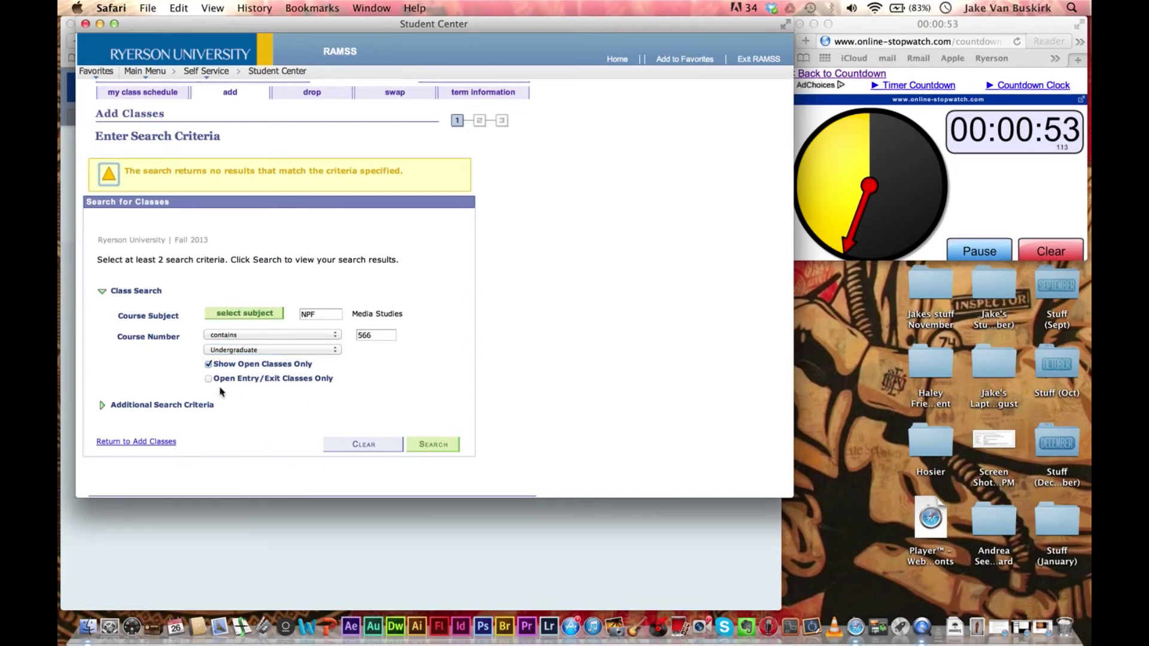
click(209, 378)
click(436, 453)
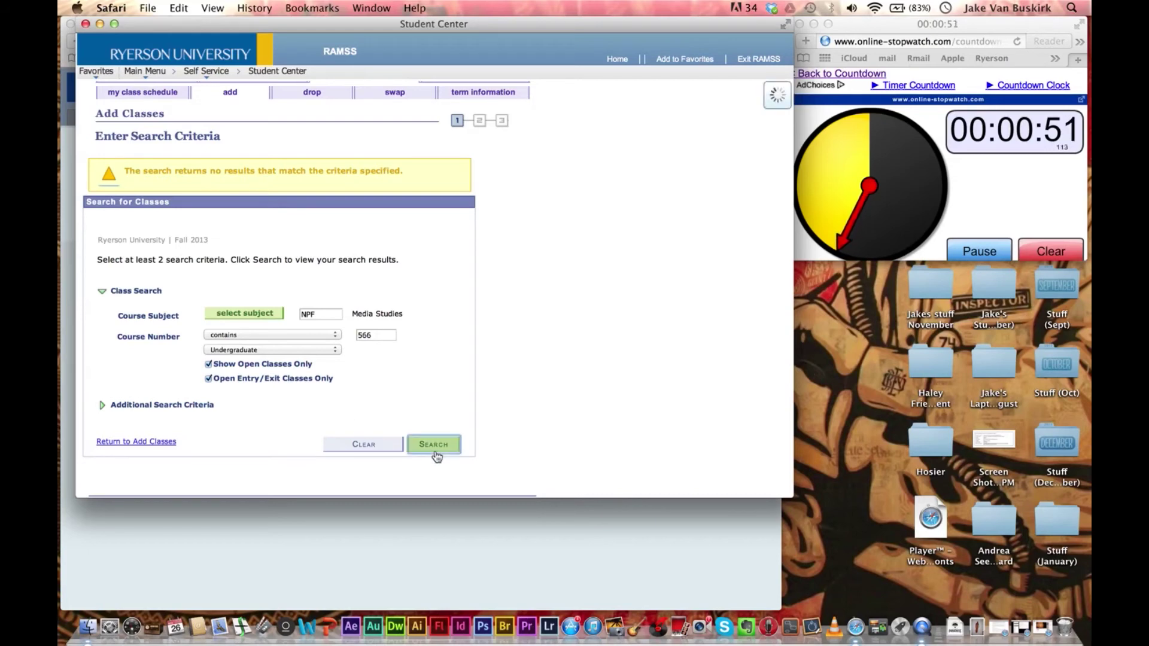
click(102, 405)
Scroll through the meeting time, days of week and instructor name fields, checking the countdown.
scroll(386, 401, down, 5)
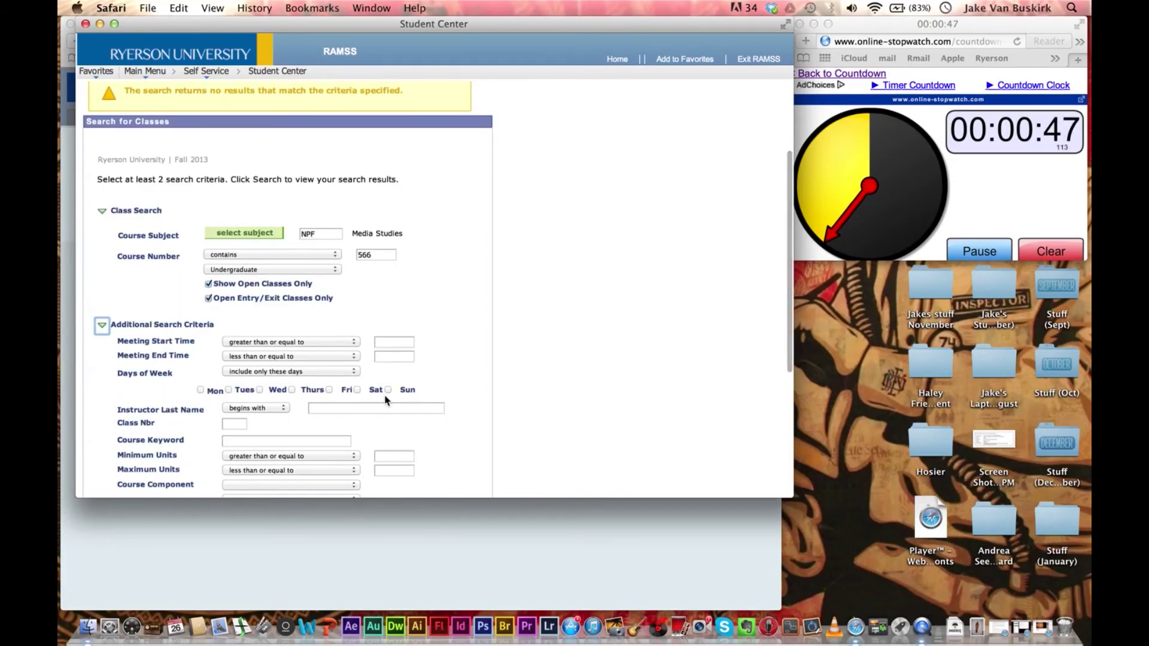
scroll(385, 400, up, 2)
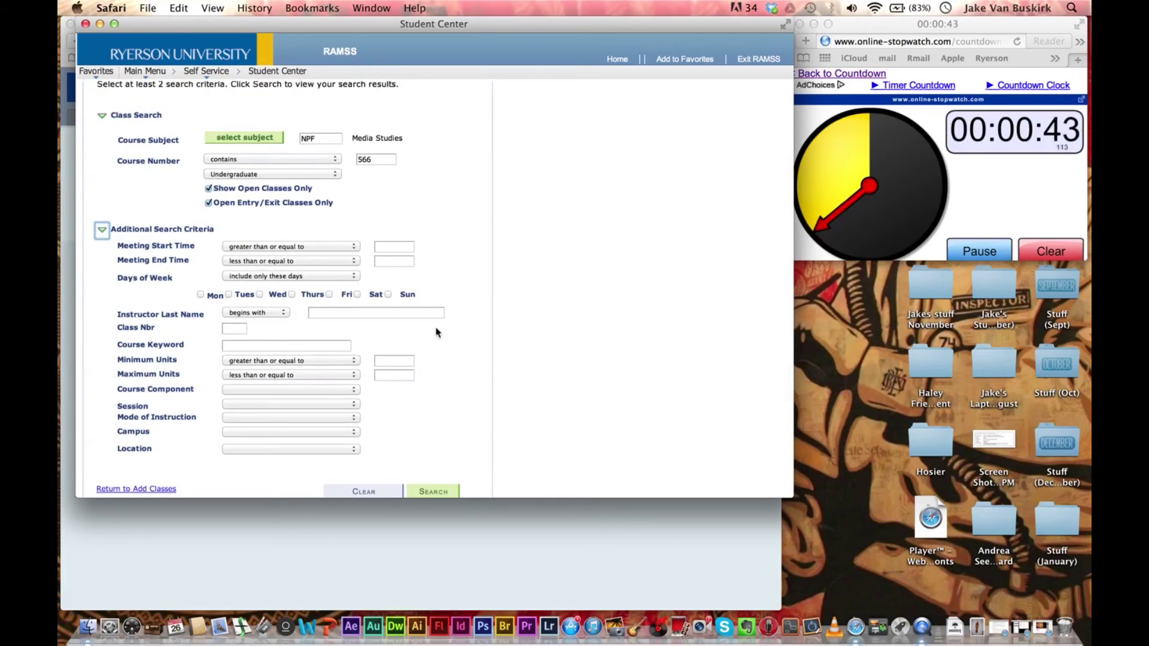
click(1004, 222)
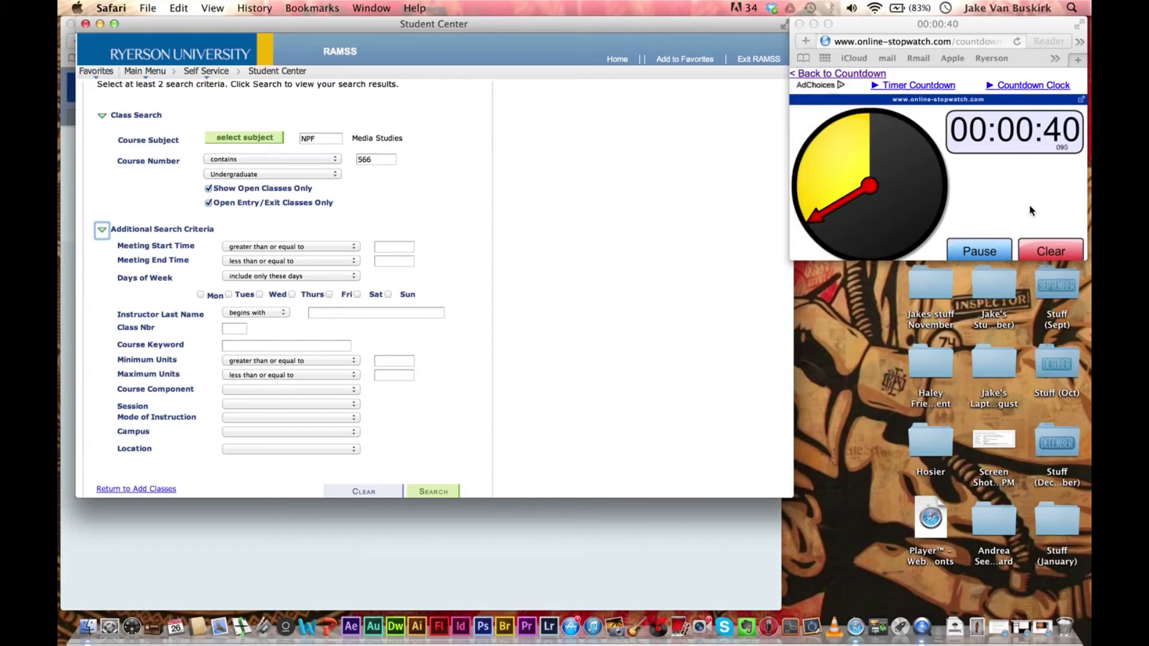
click(551, 220)
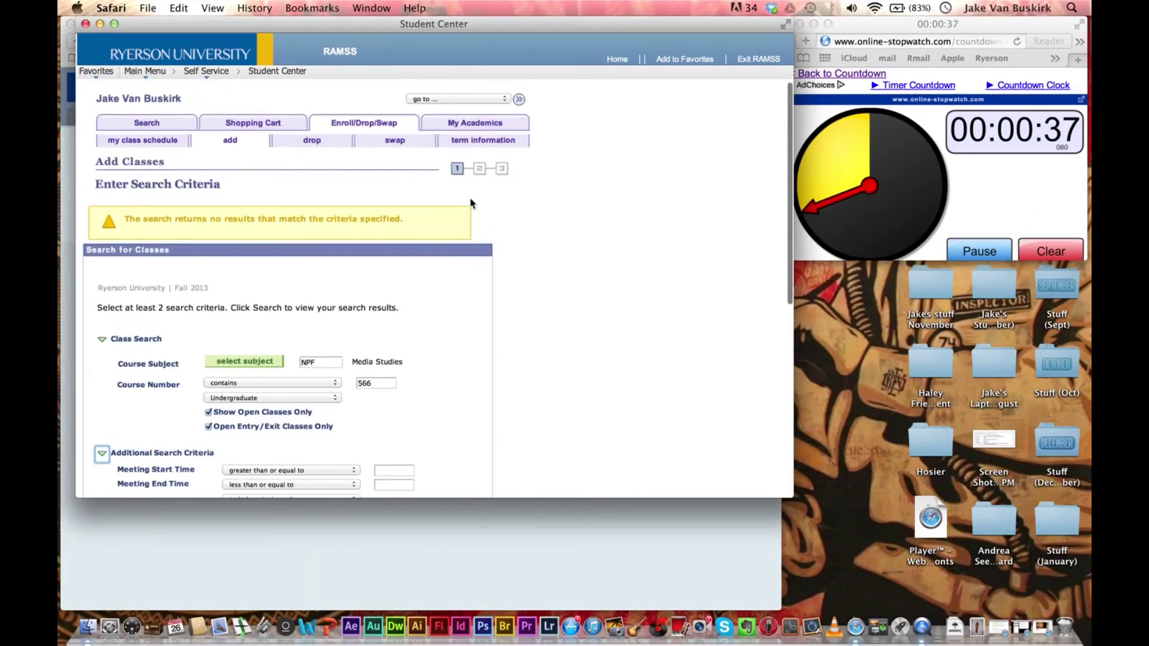
scroll(470, 202, down, 5)
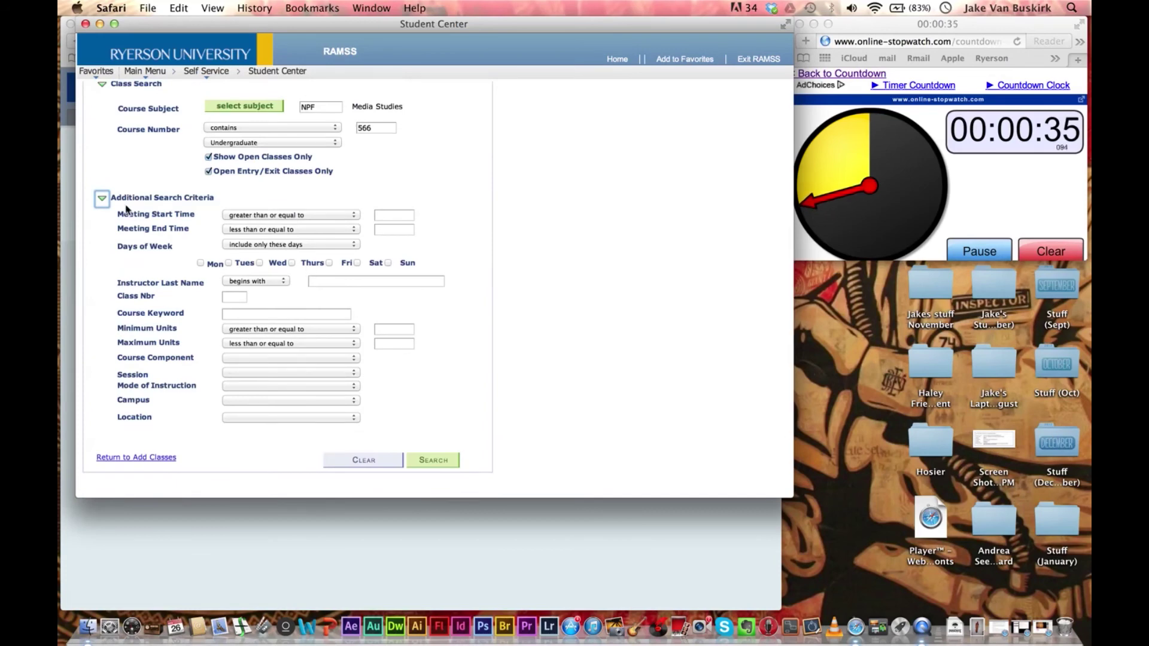
scroll(436, 228, up, 2)
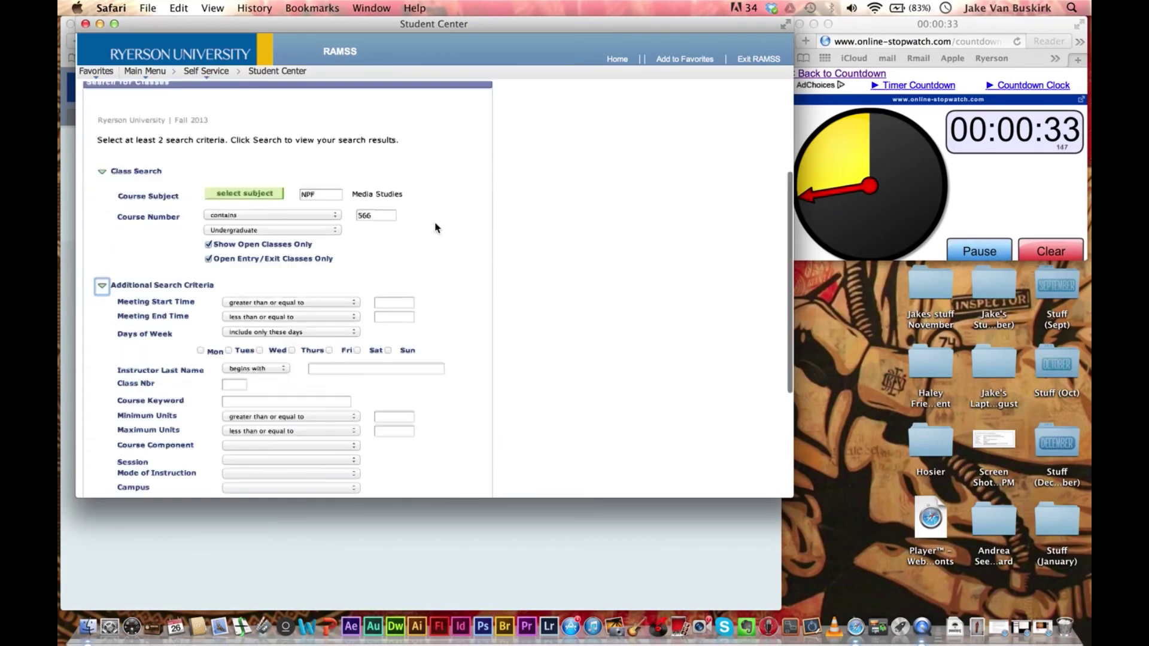
scroll(436, 228, up, 3)
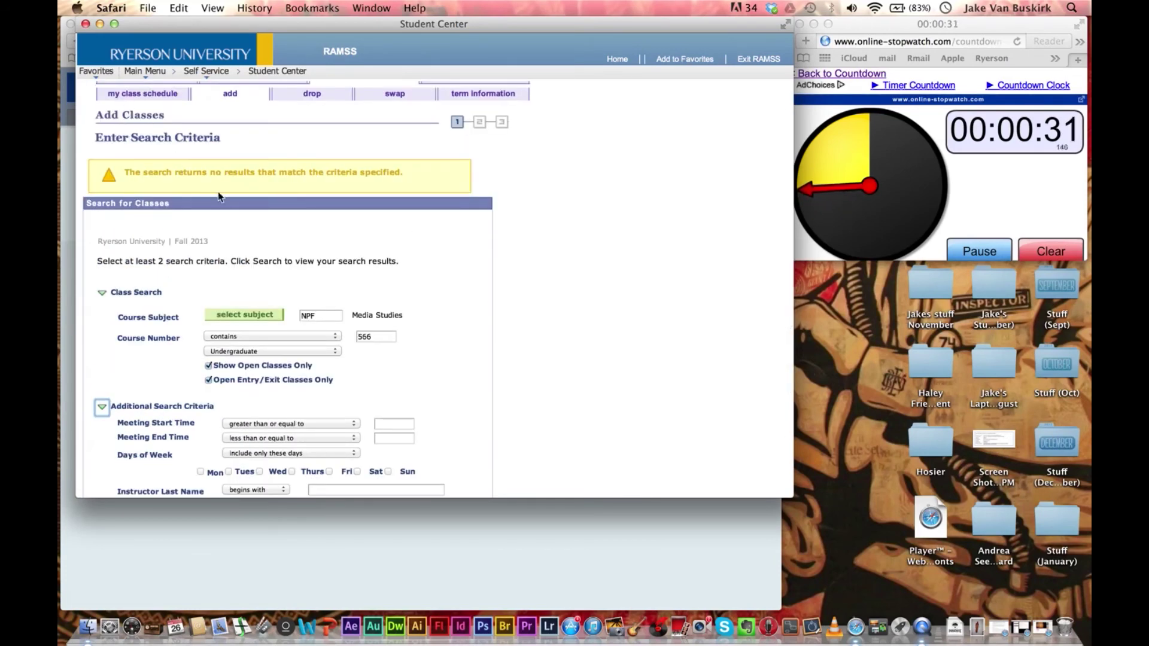
scroll(220, 197, up, 2)
Close the Student Center window and return to the my.ryerson Portal's RAMSS tab.
click(86, 25)
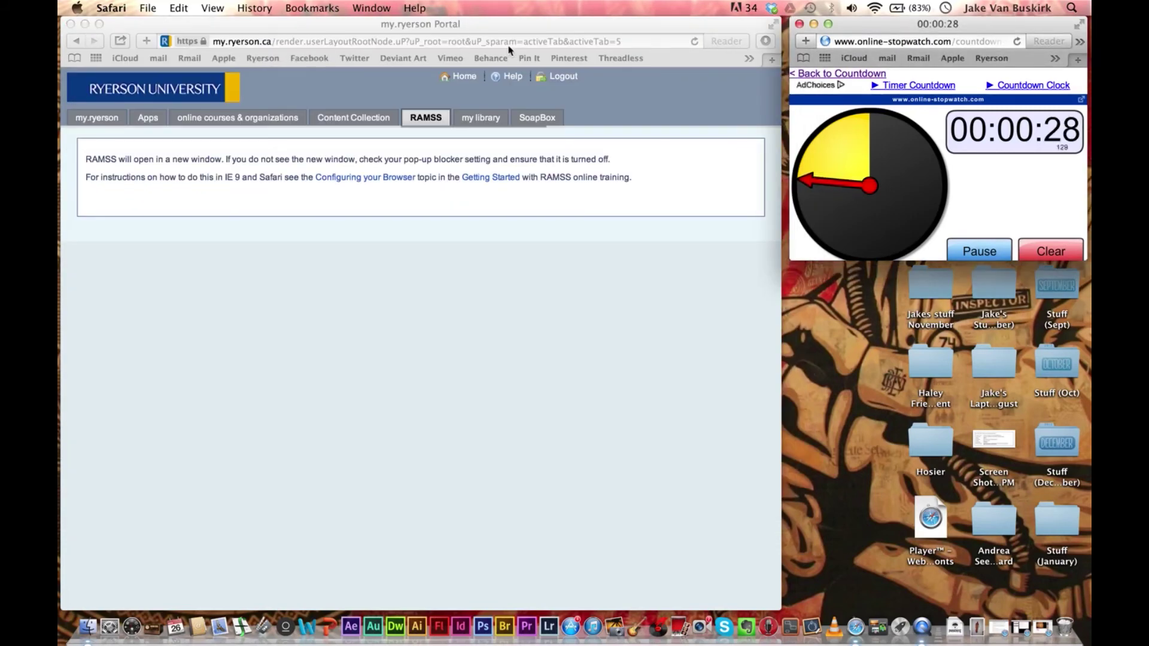
click(631, 45)
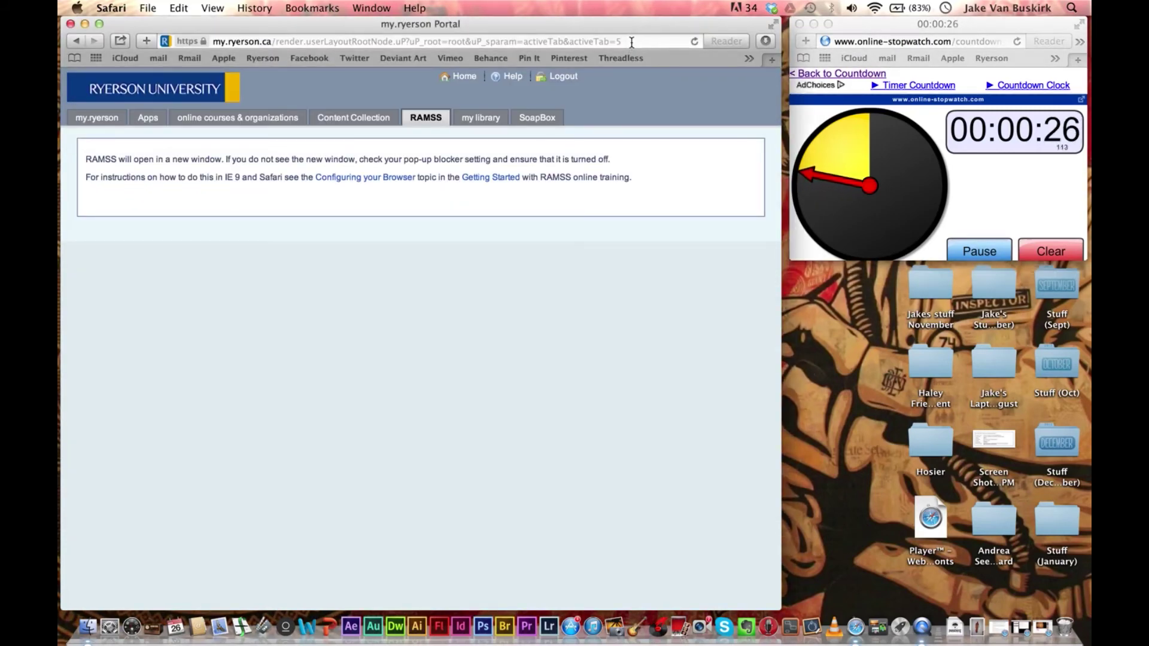